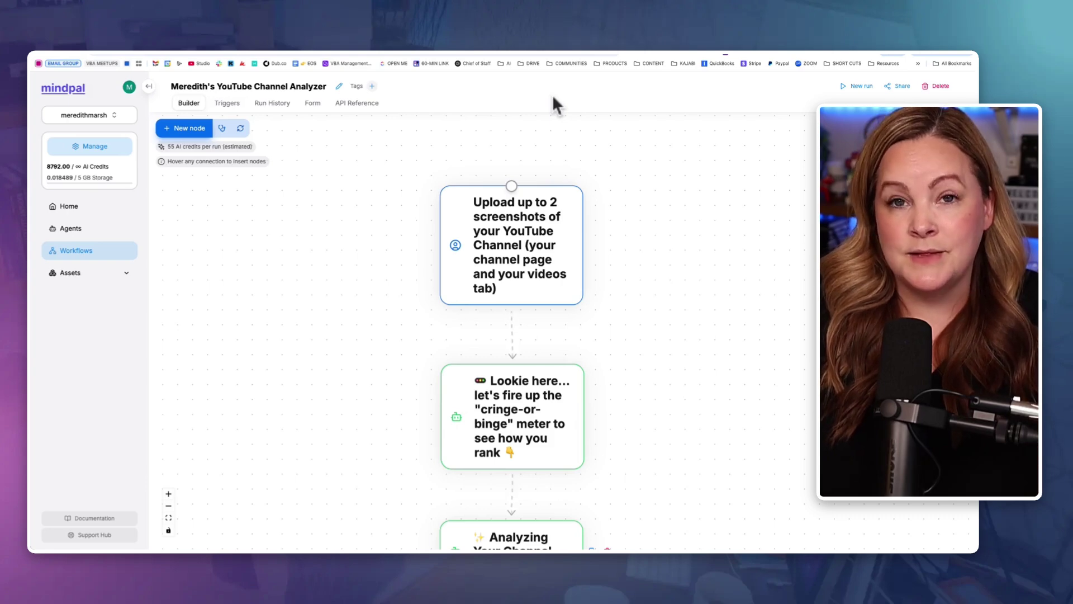
- Zoom out and pan the analyzer workflow canvas, then switch to the published Cringe or Binge form
scroll(373, 283, down, 2)
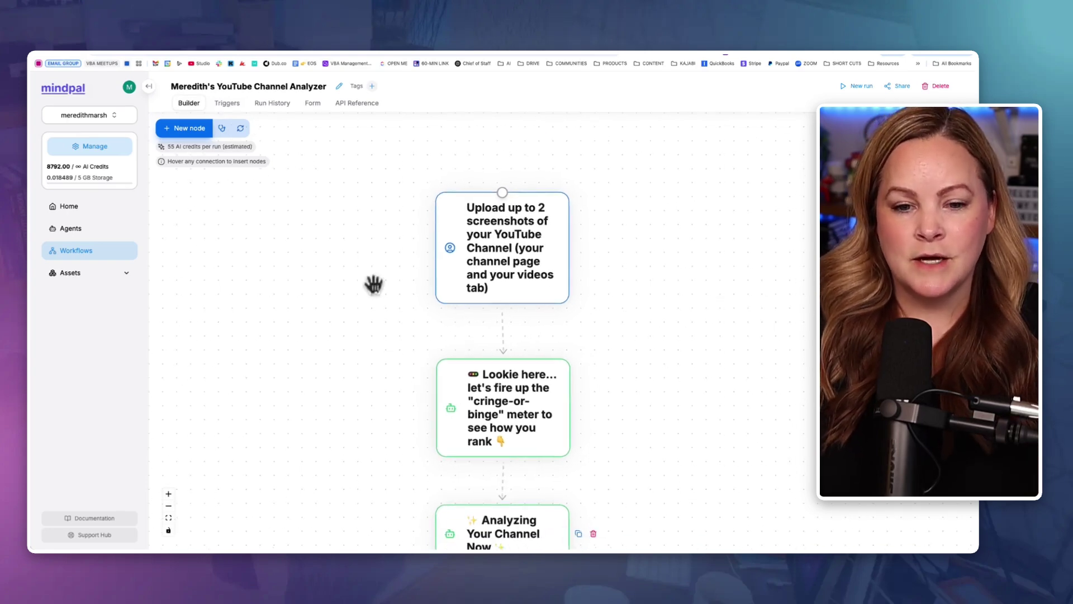
scroll(374, 283, down, 5)
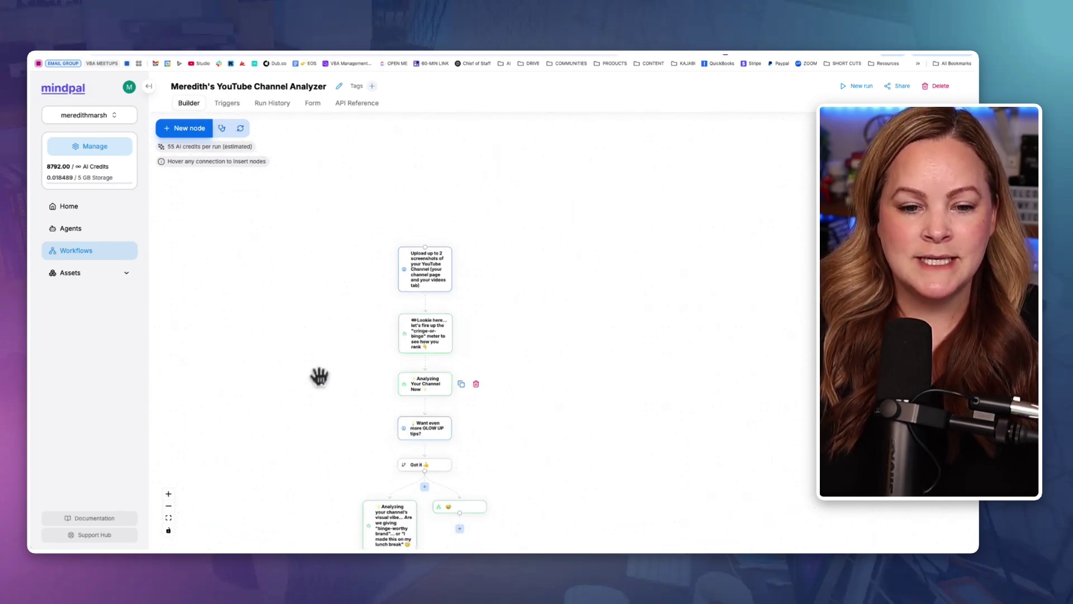
mouse_move(408, 298)
mouse_down()
mouse_move(371, 240)
mouse_move(407, 384)
mouse_move(397, 308)
mouse_up()
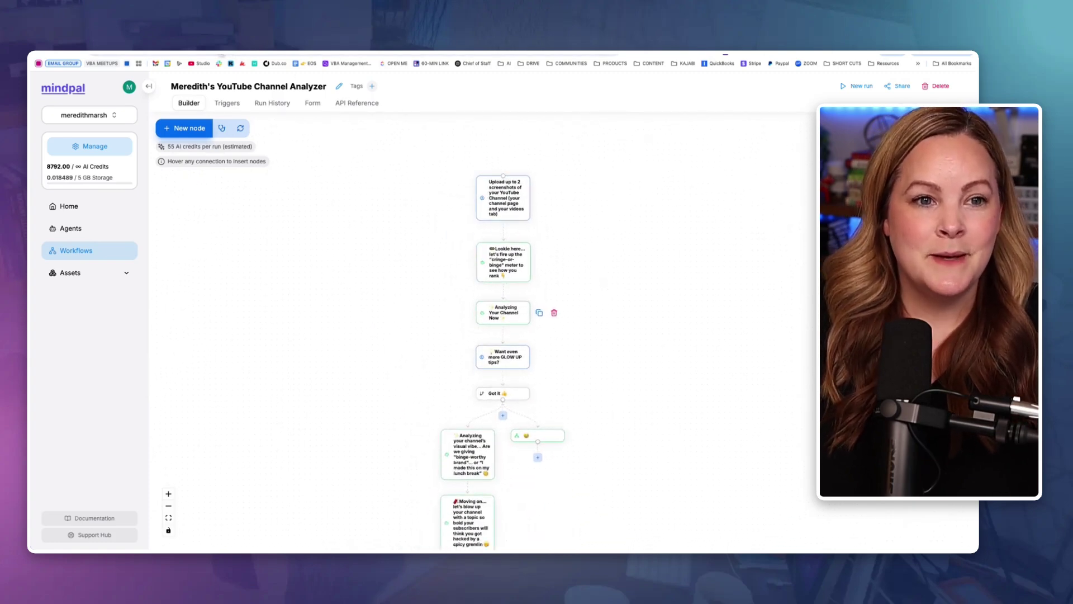
key(ctrl+Tab)
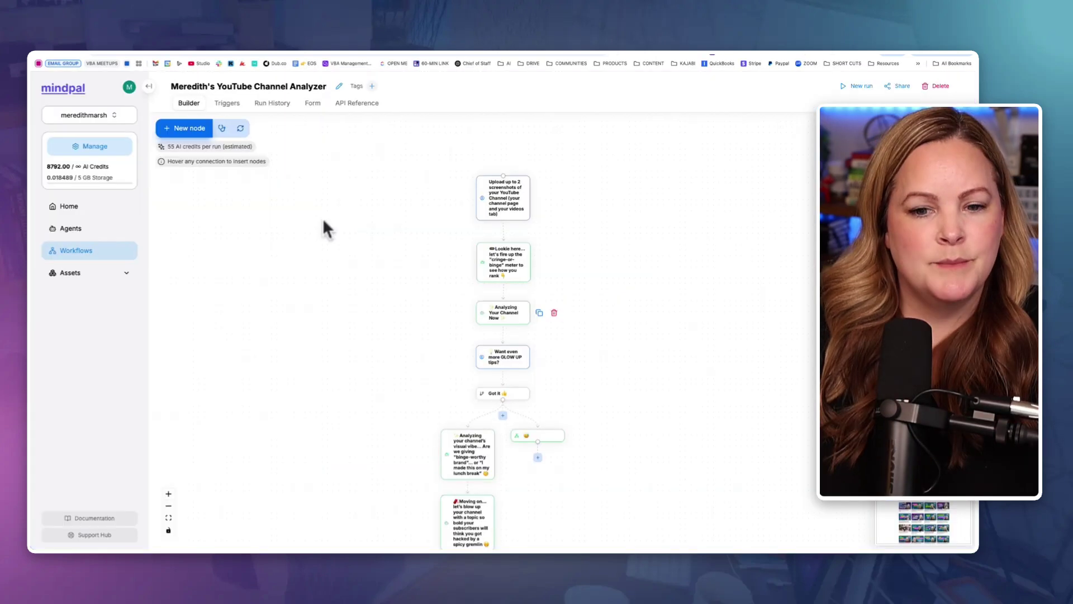
mouse_move(386, 246)
mouse_down()
mouse_move(390, 292)
mouse_move(378, 251)
mouse_up()
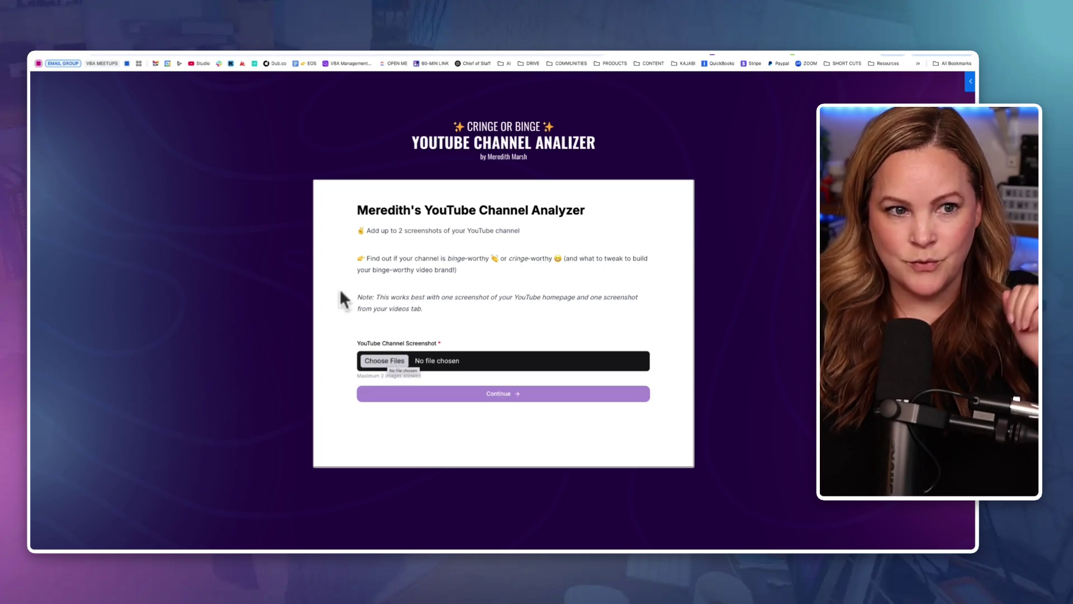
click(123, 55)
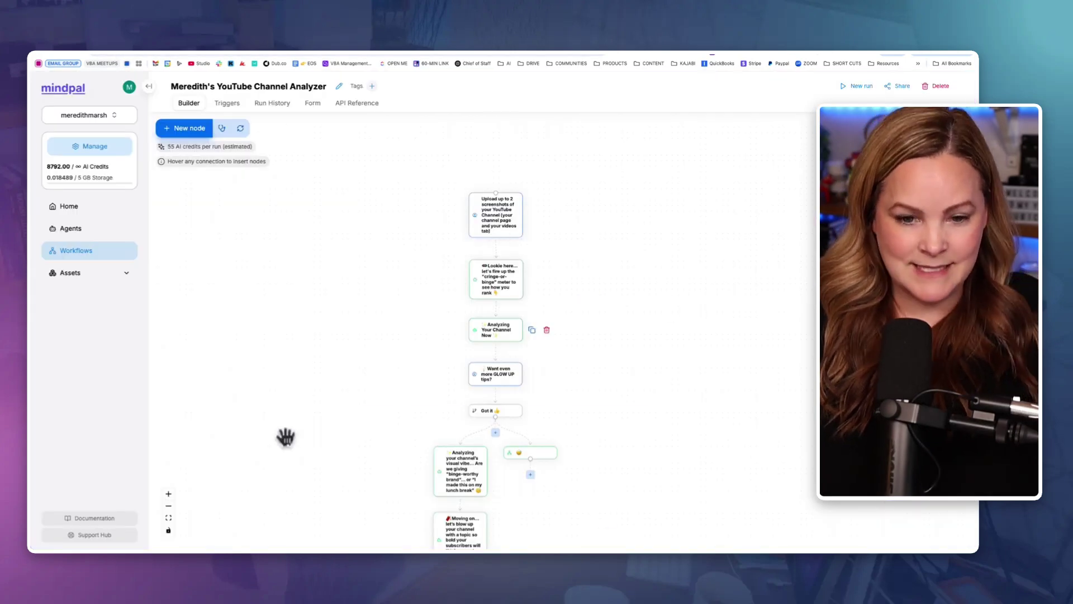
click(234, 56)
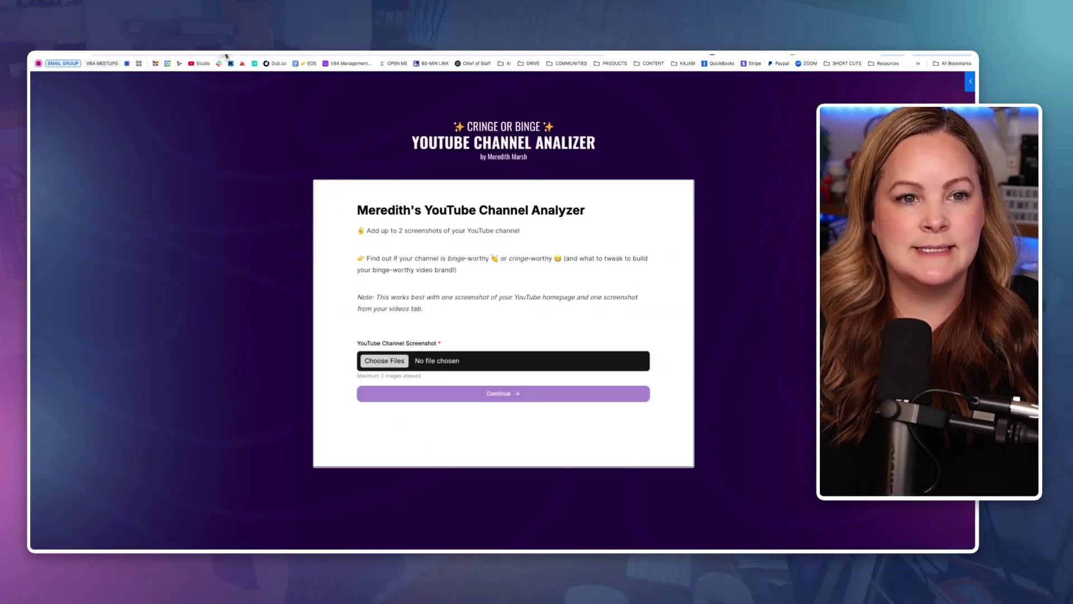
- Attach two YouTube channel screenshots to the form's upload field
click(386, 362)
click(394, 196)
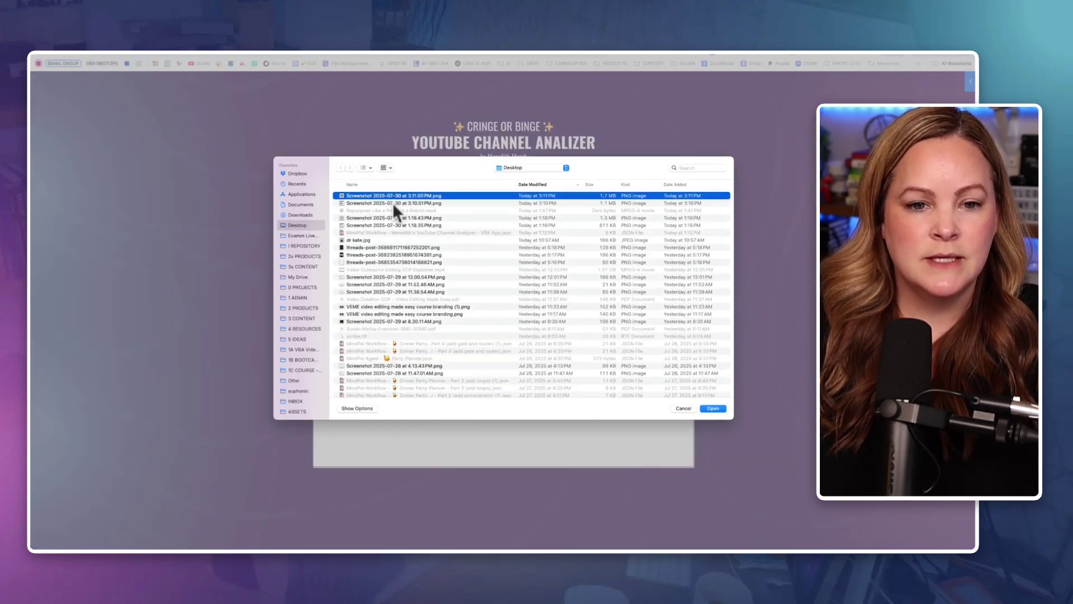
shift+click(394, 203)
click(712, 409)
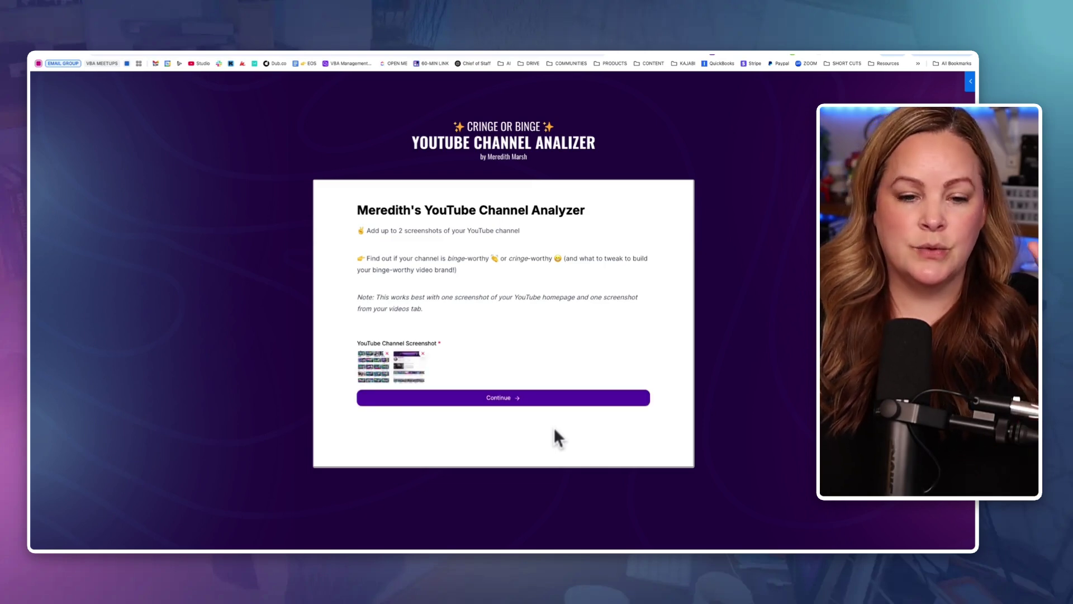
- Glance at the YouTube channel's Videos page, scrolling through it
click(385, 55)
scroll(316, 141, up, 2)
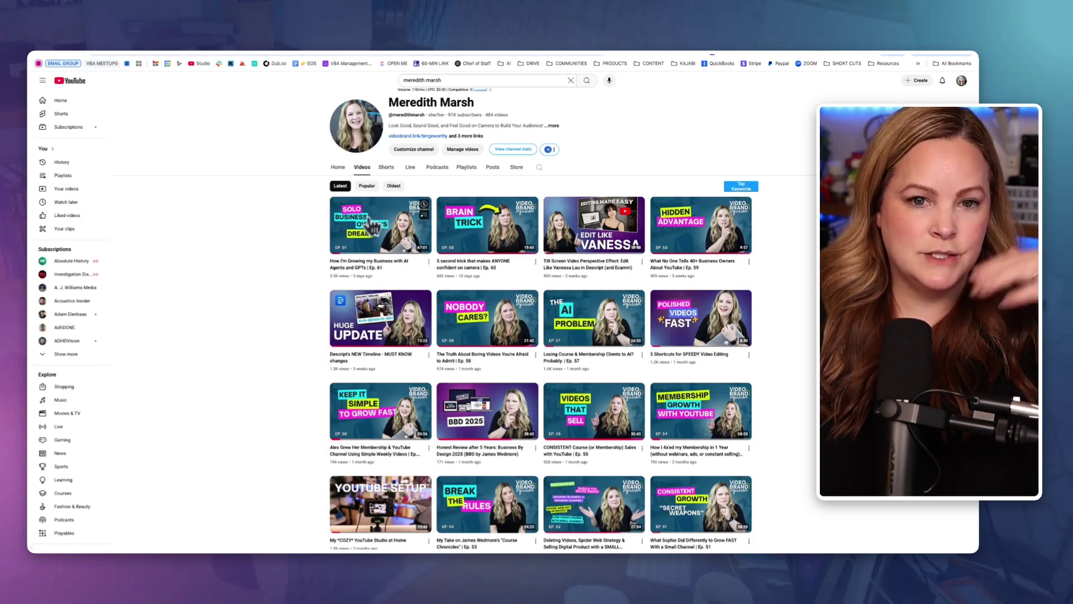
scroll(339, 251, down, 1)
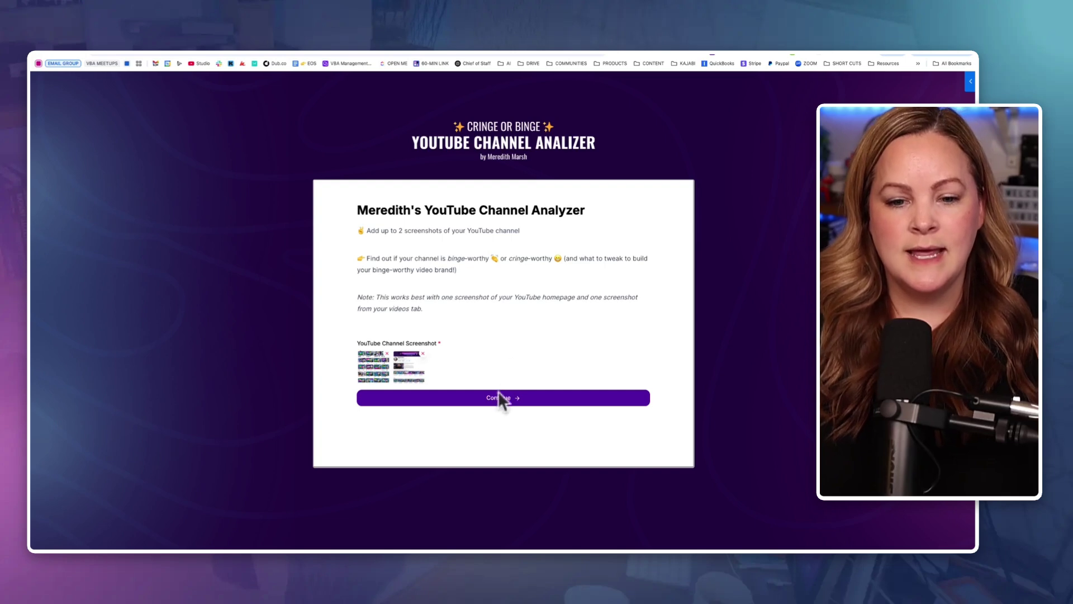
- Submit the screenshots for analysis, then answer 'yes' to more GLOW UP tips and continue
click(496, 397)
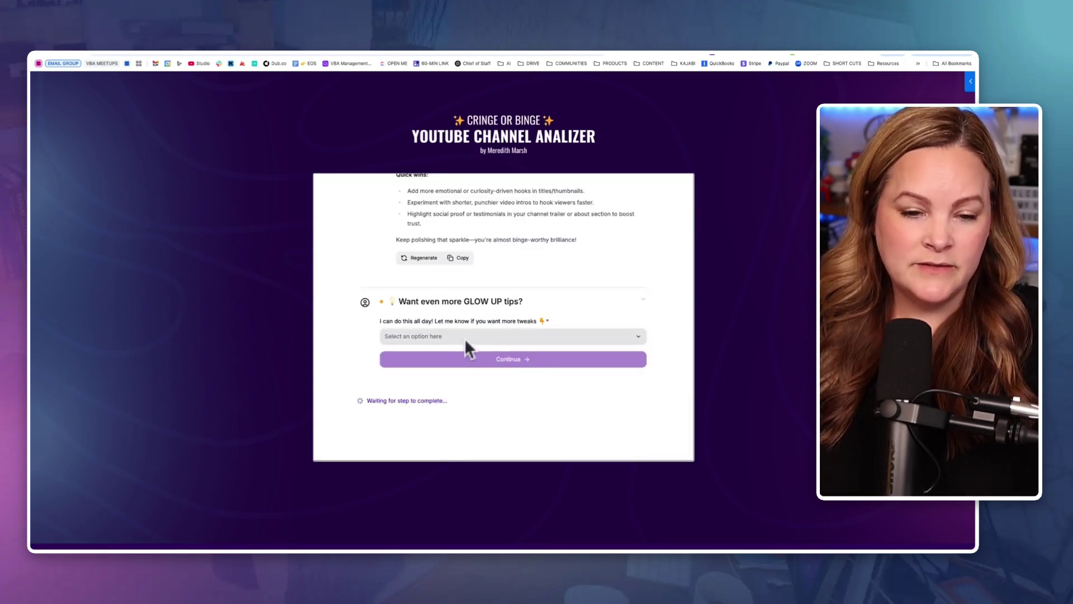
click(465, 338)
click(391, 357)
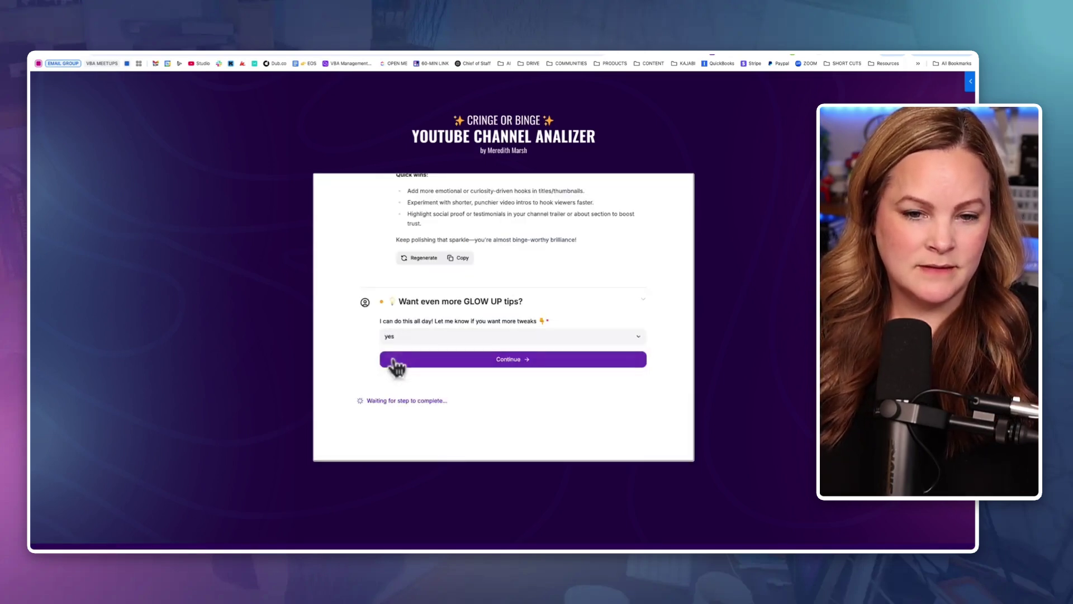
click(500, 365)
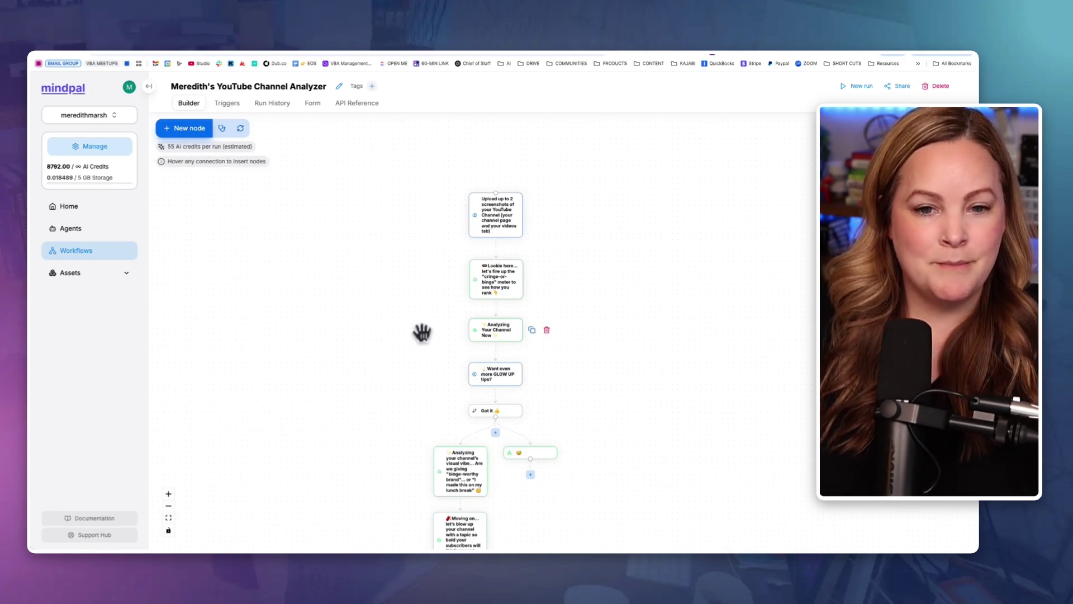
- Zoom and pan to the top of the workflow, briefly selecting the screenshot upload step
scroll(422, 333, up, 3)
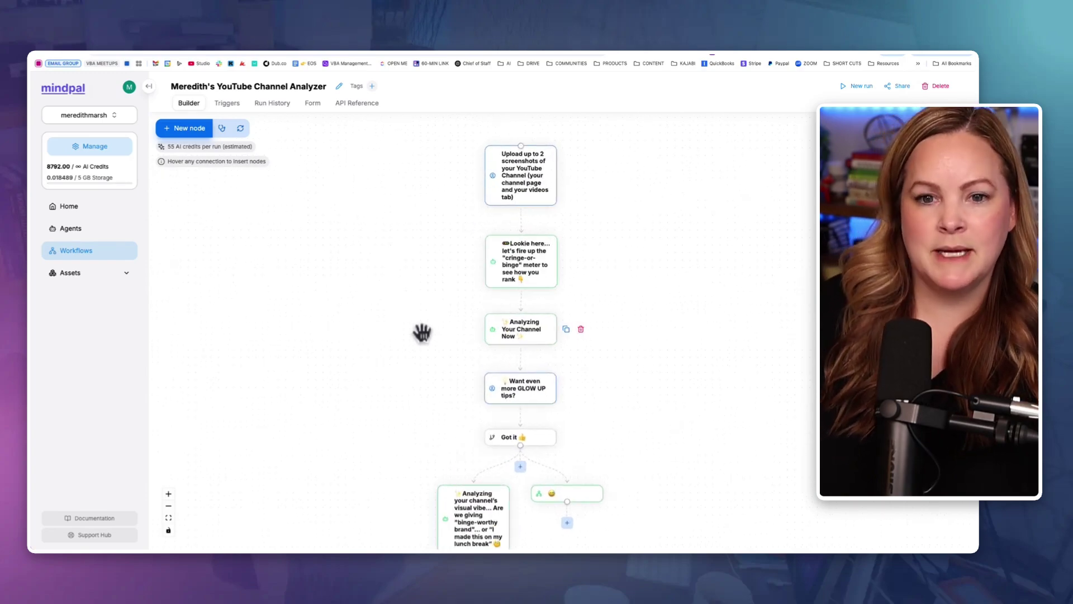
drag(422, 235, 275, 412)
scroll(413, 367, up, 4)
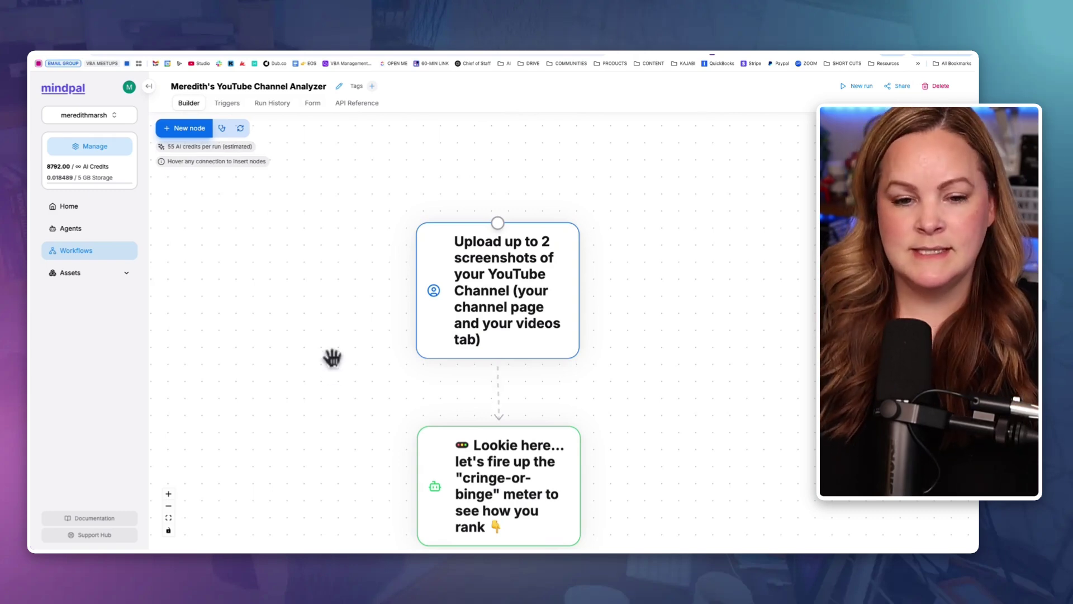
scroll(332, 358, down, 5)
drag(321, 369, 373, 279)
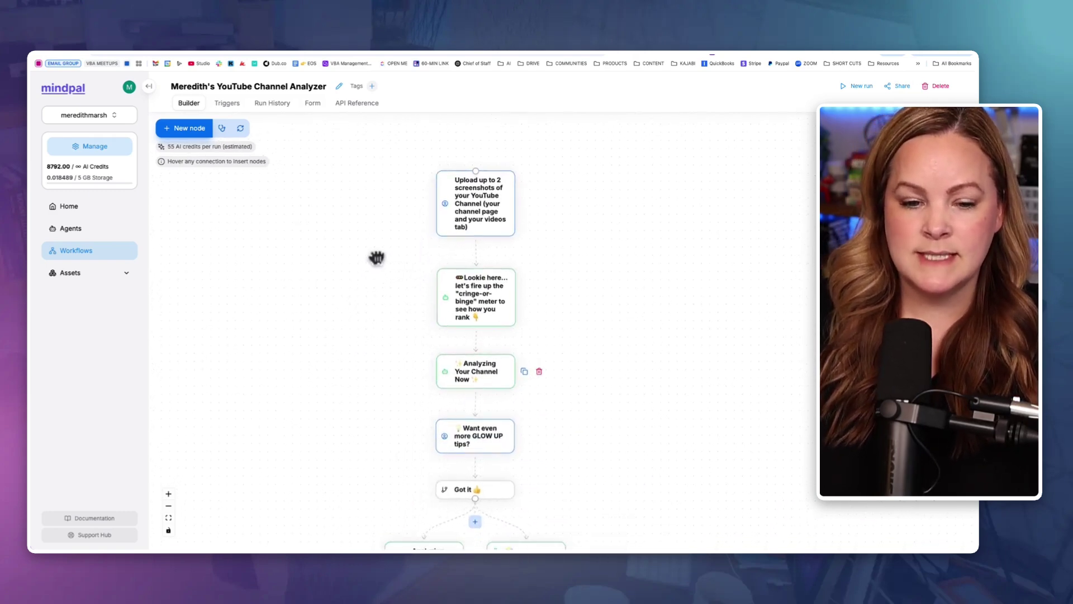
scroll(375, 309, up, 2)
scroll(447, 251, up, 5)
click(580, 306)
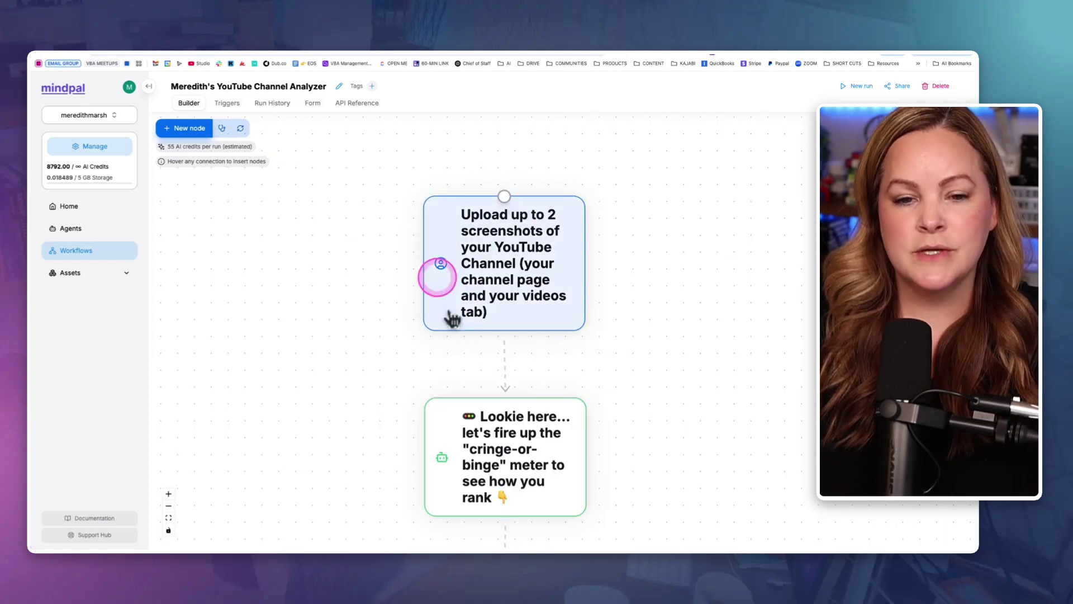
click(496, 342)
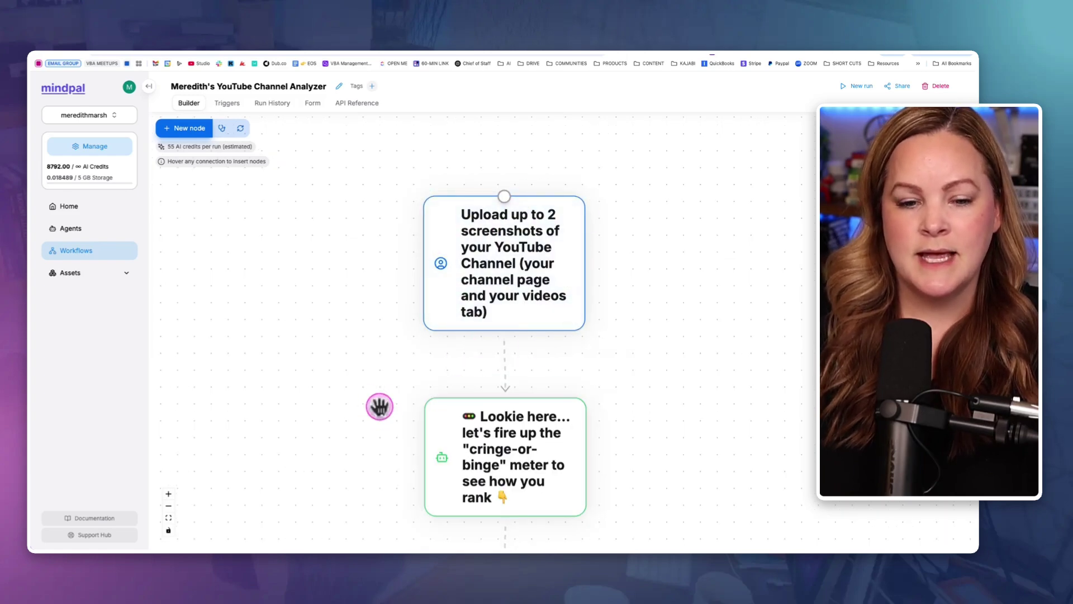
- Pan through the GLOW UP tips and Got it branches, then open Analyzing Your Channel Now's settings
drag(376, 405, 379, 252)
drag(368, 355, 369, 307)
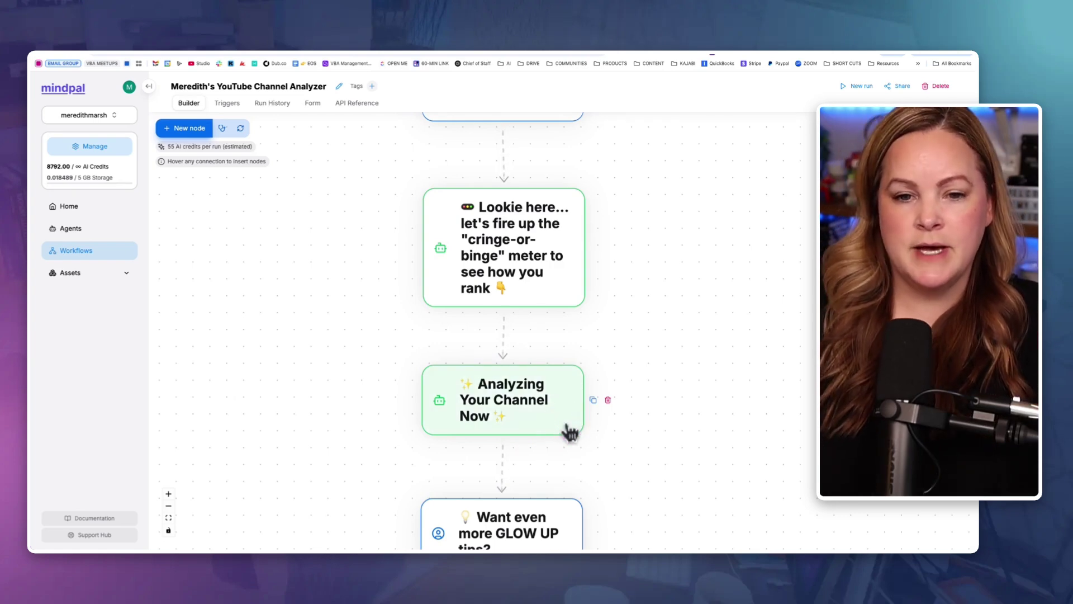
click(504, 312)
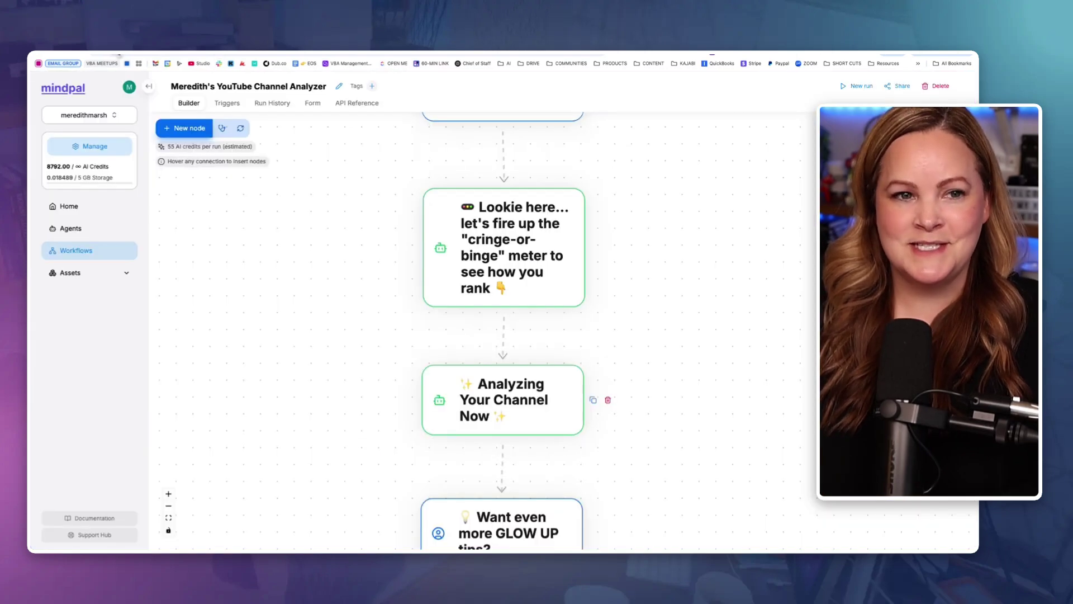
drag(343, 287, 330, 337)
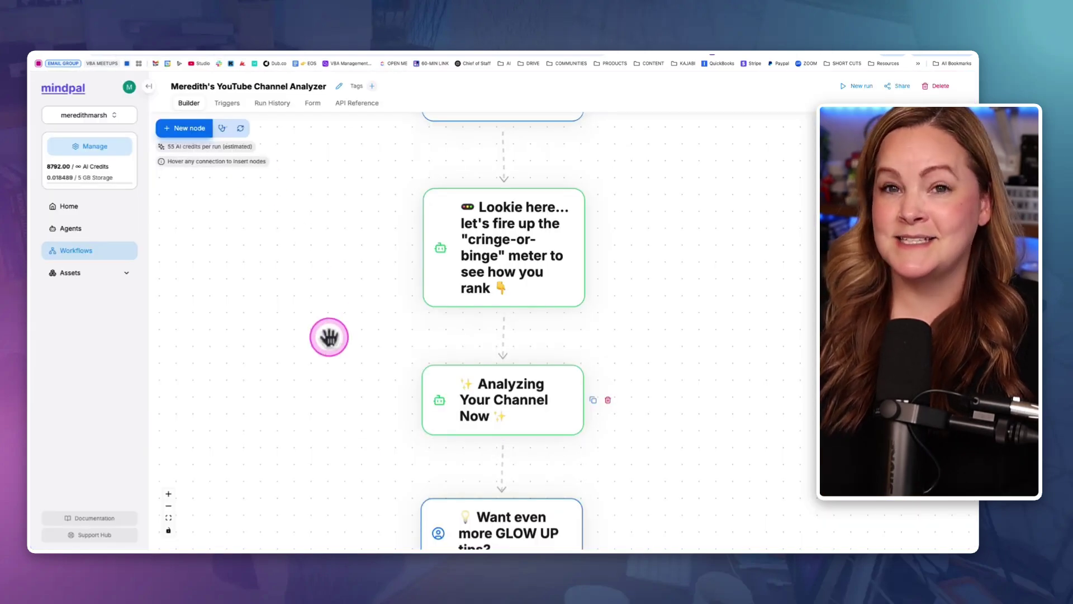
scroll(330, 337, down, 2)
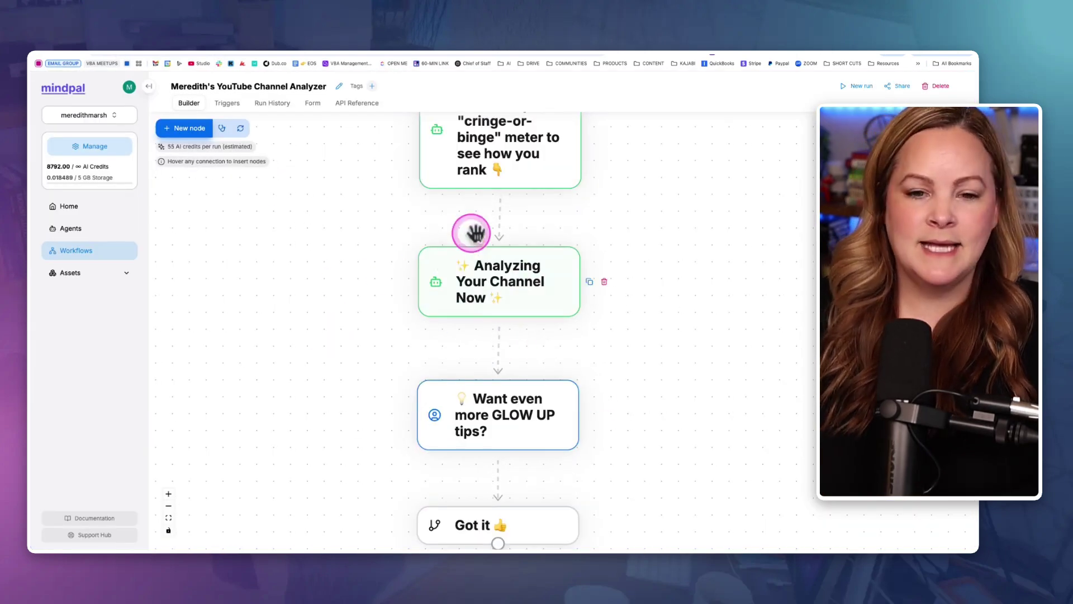
drag(345, 414, 350, 319)
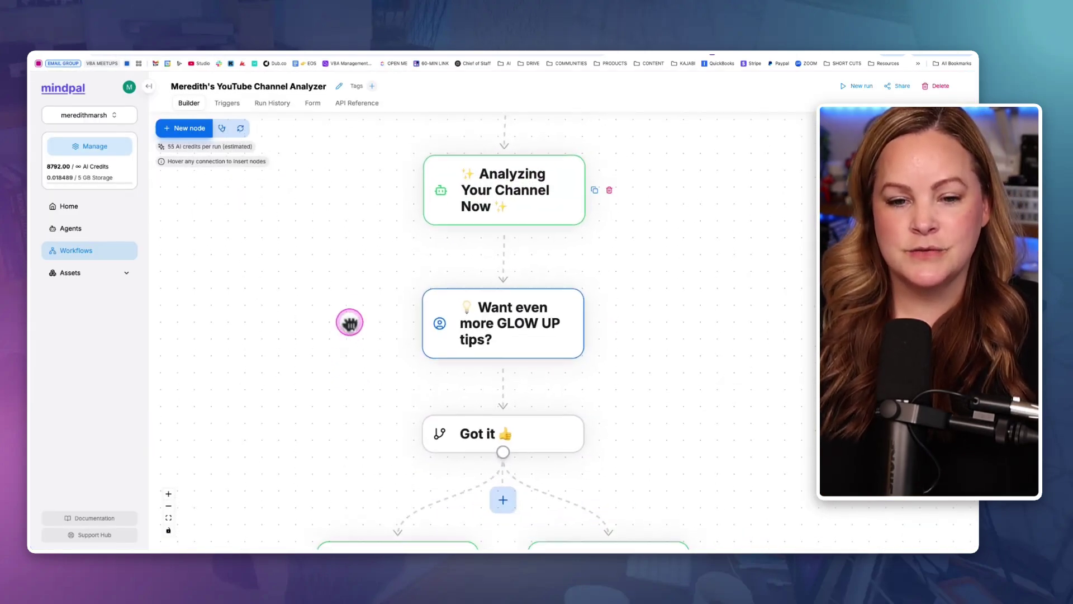
click(511, 189)
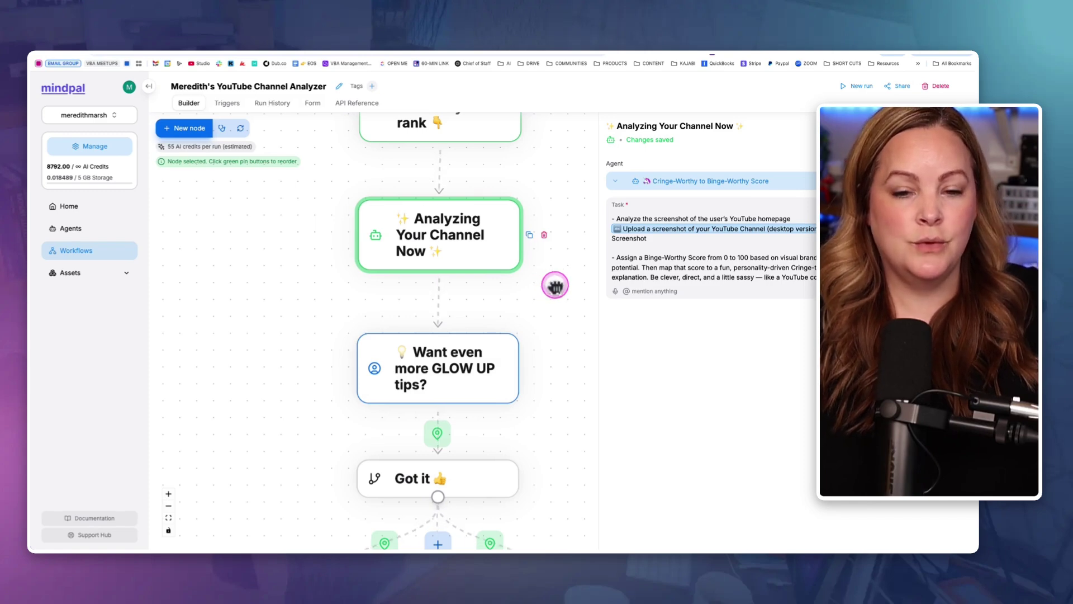
- Close the analysis settings and pan through the Got it branch's agent steps, then back up
drag(554, 284, 555, 241)
drag(556, 328, 555, 291)
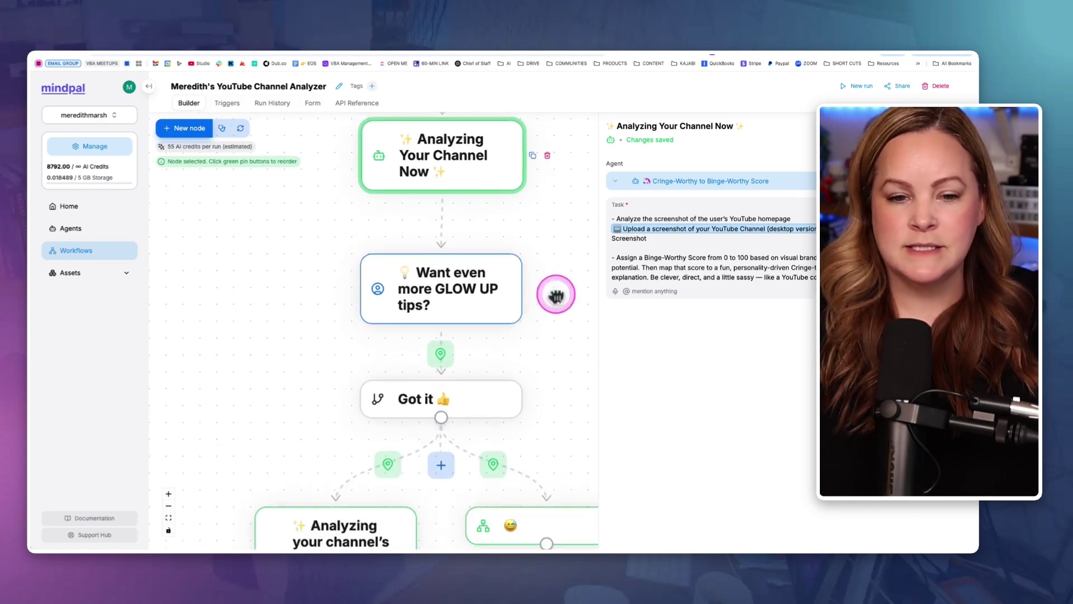
click(428, 282)
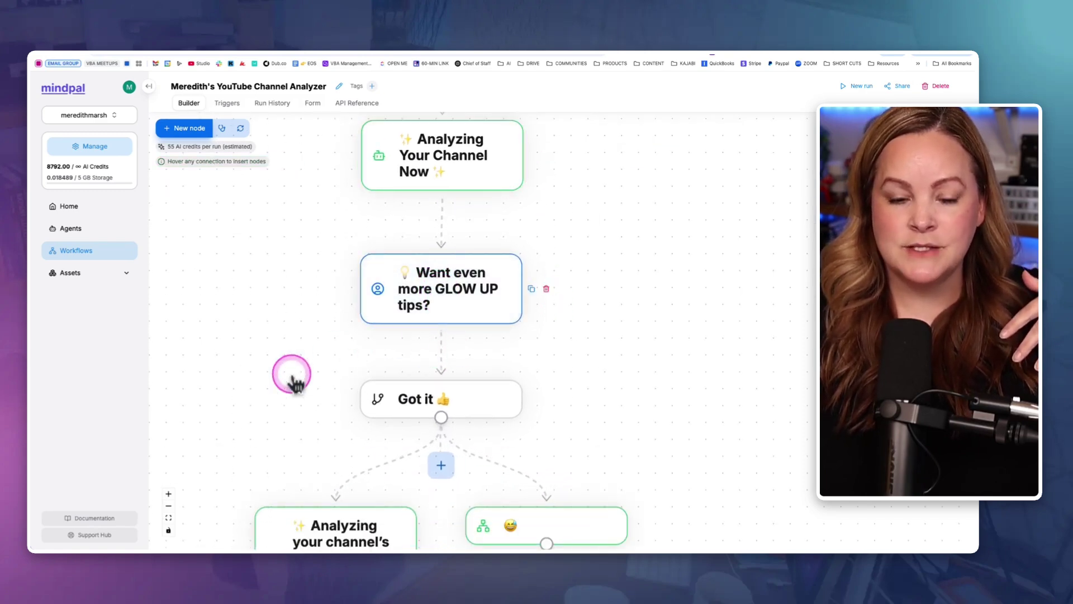
drag(292, 378, 313, 211)
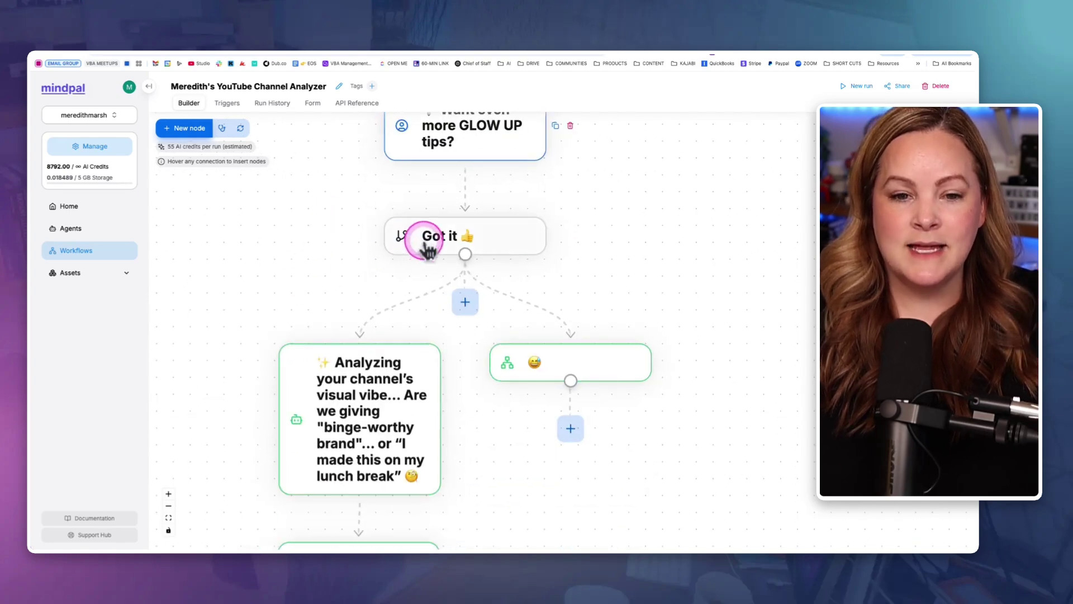
scroll(221, 374, down, 1)
drag(217, 394, 228, 355)
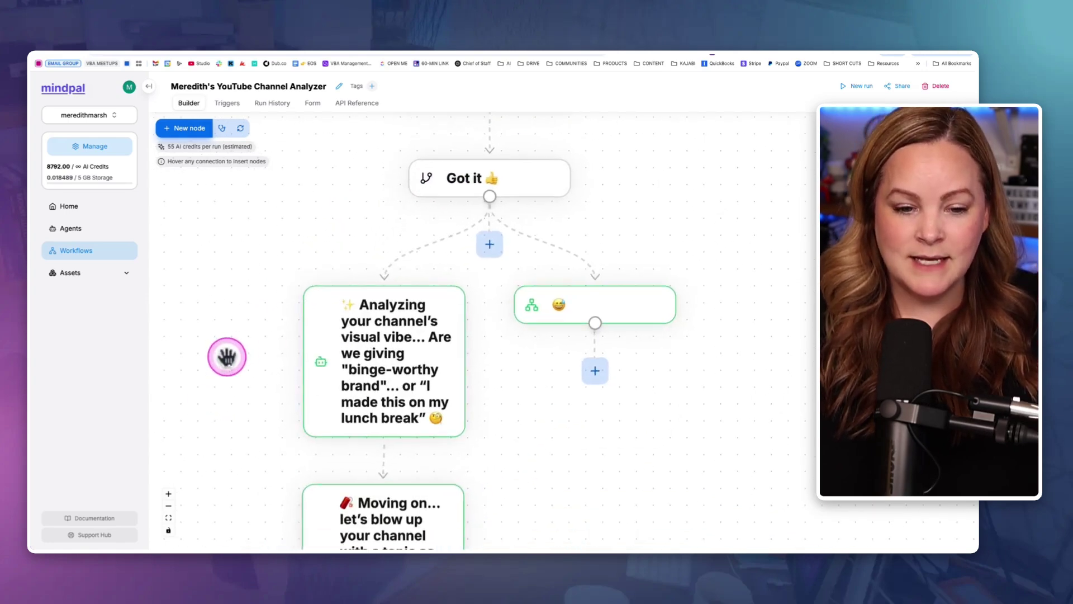
scroll(228, 354, down, 3)
drag(232, 393, 290, 282)
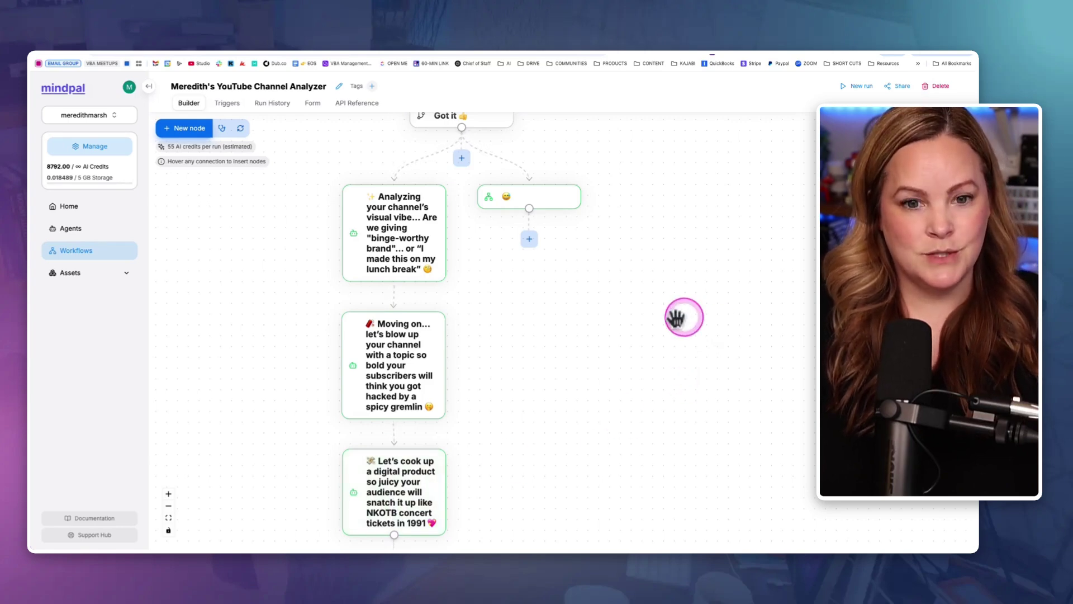
drag(683, 314, 587, 285)
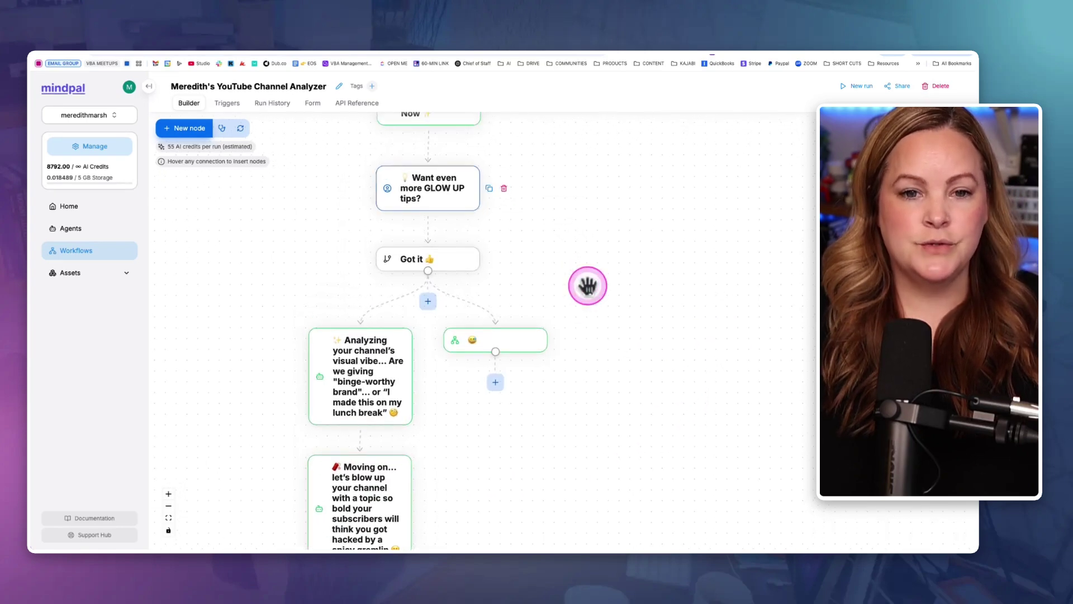
- Inspect the GLOW UP tips yes/no options, then open the 😅 node's Human Declines To Continue workflow
click(428, 196)
click(685, 278)
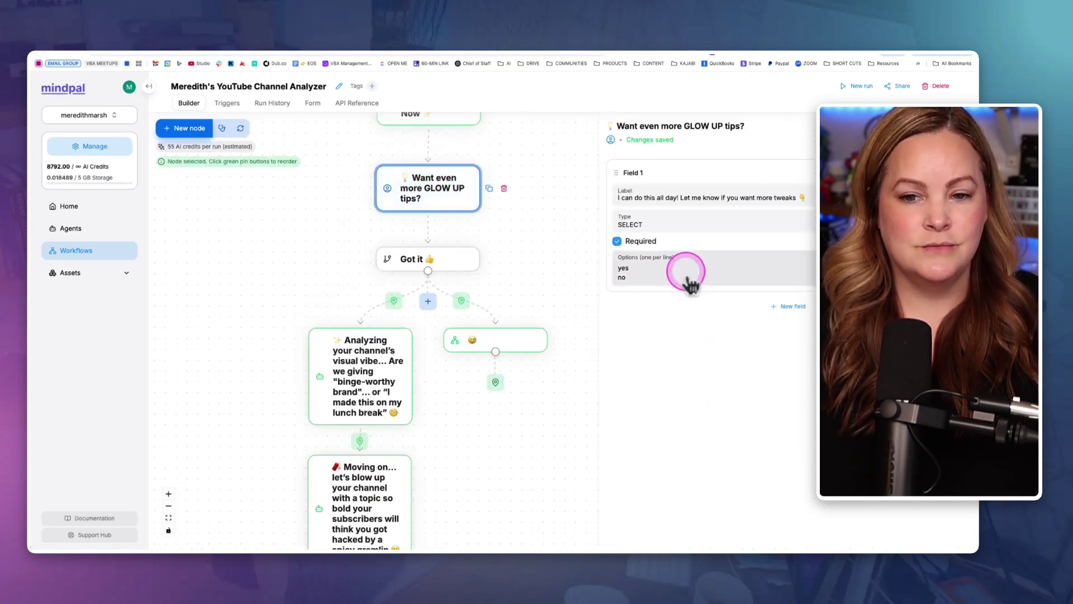
click(494, 343)
click(492, 343)
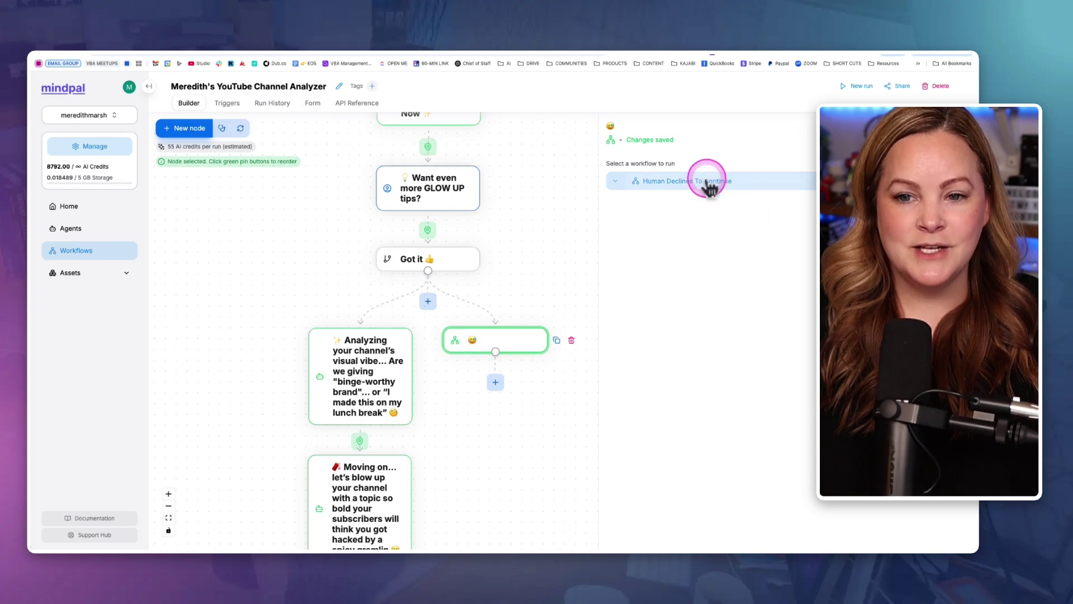
click(703, 182)
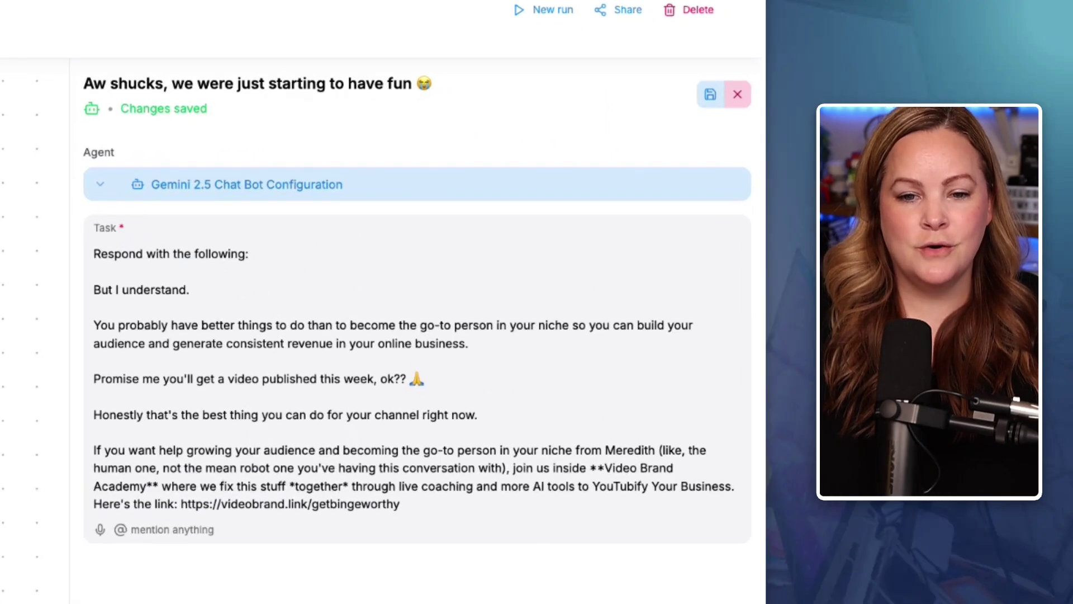
click(556, 261)
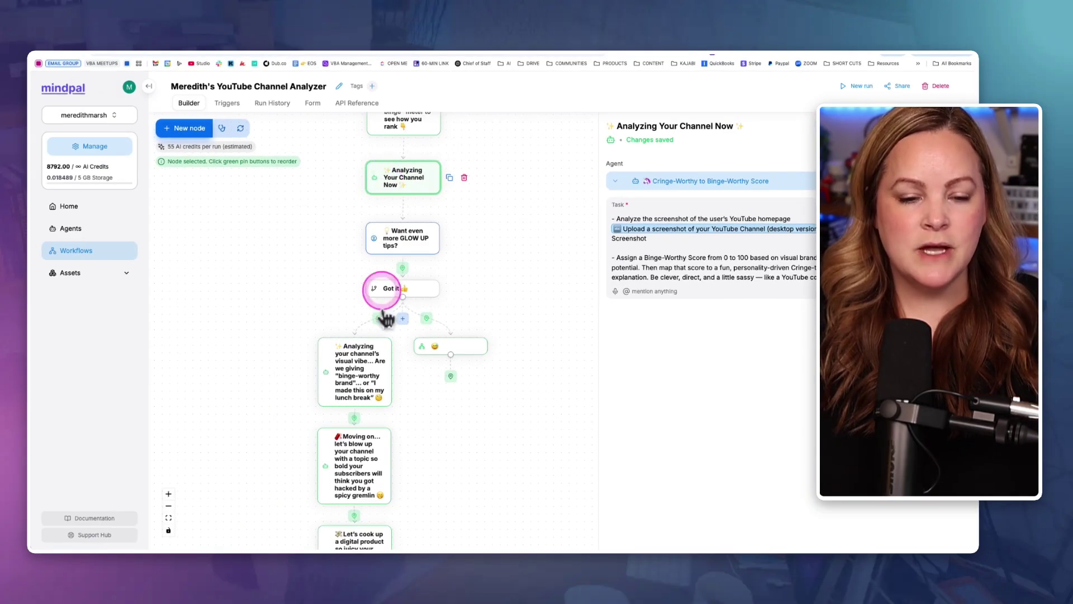
- Deselect the analysis node and pan up to the top of the analyzer workflow
click(358, 370)
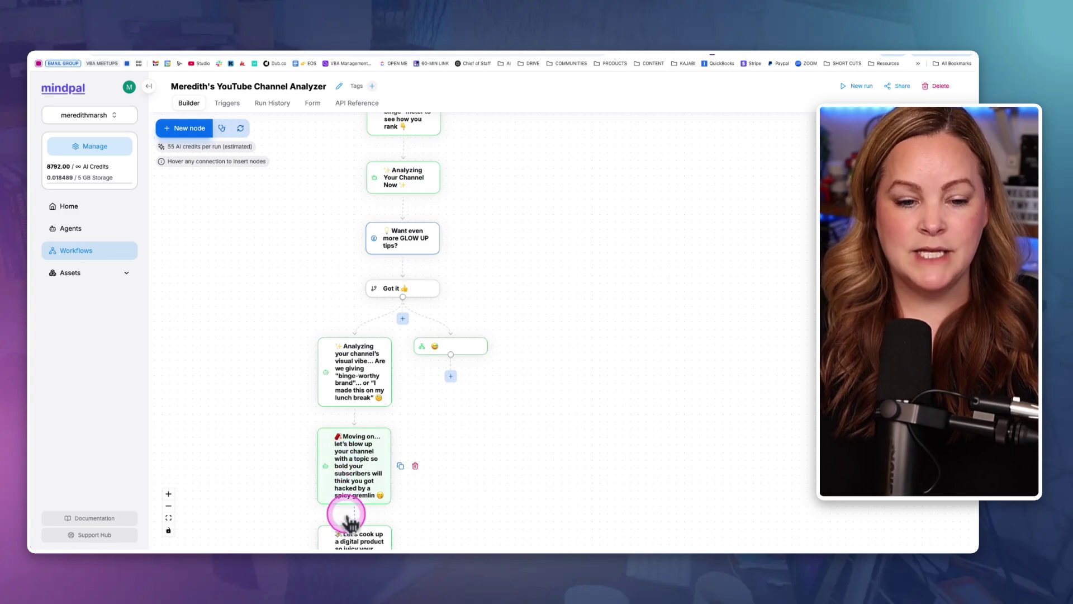
scroll(310, 526, down, 3)
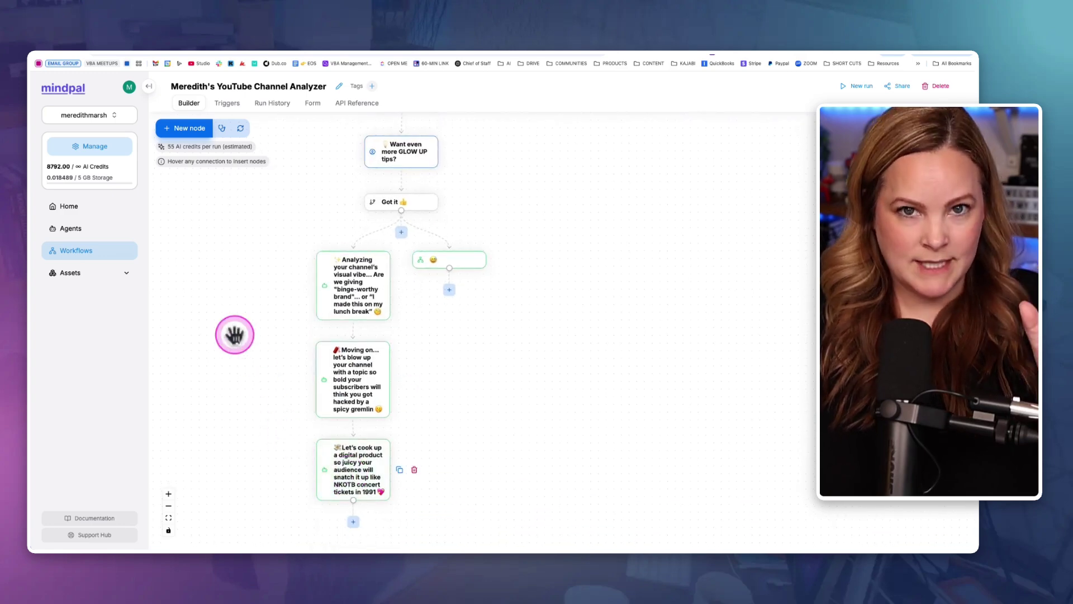
drag(235, 334, 238, 601)
- Check the Upload node's screenshot field: max image count 2, Required left ticked
click(212, 221)
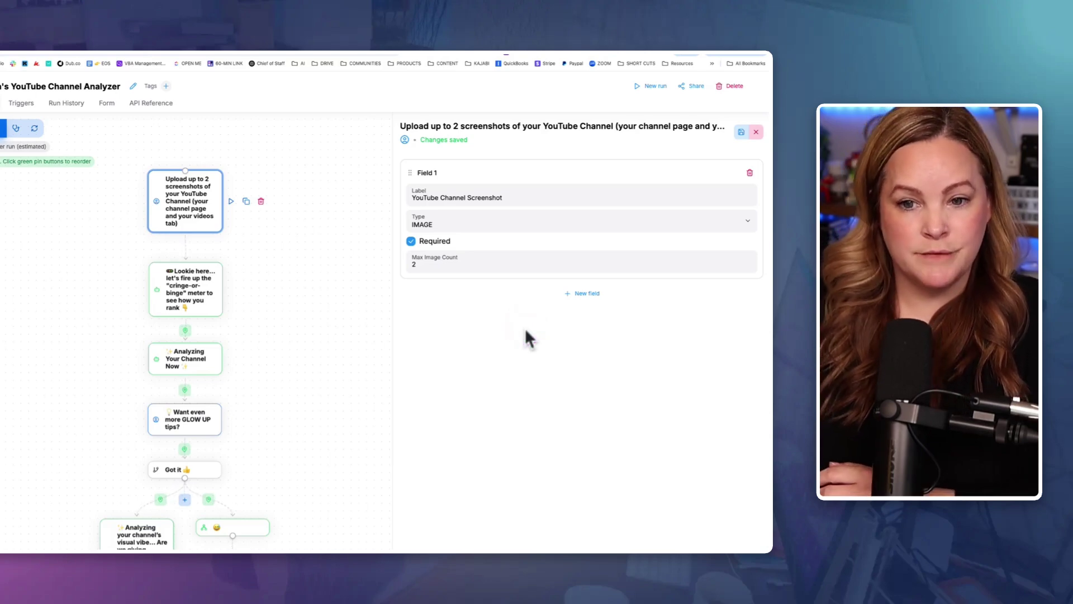
click(440, 257)
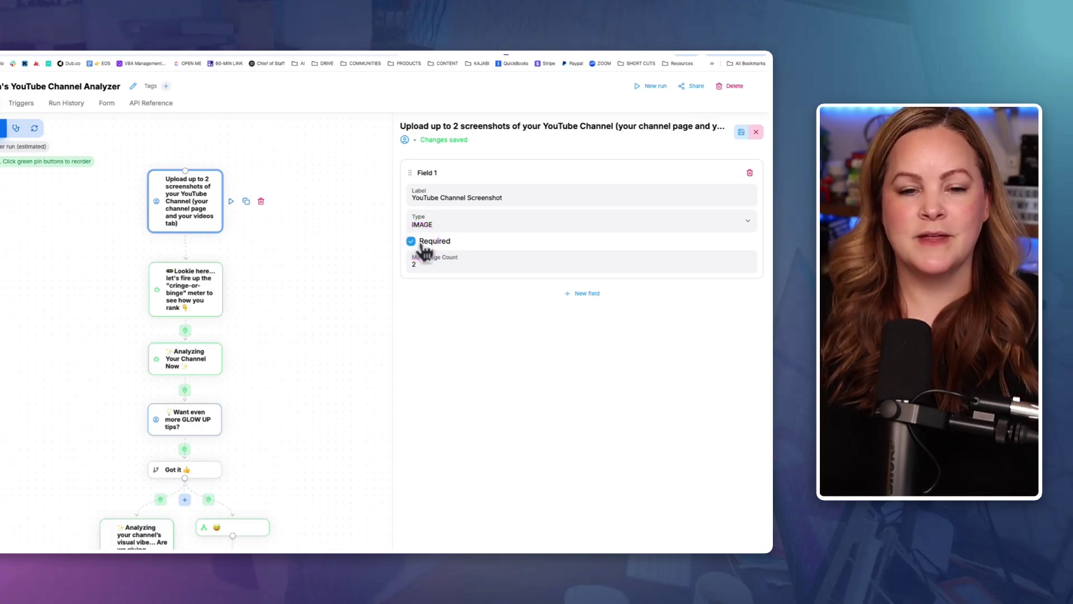
click(421, 242)
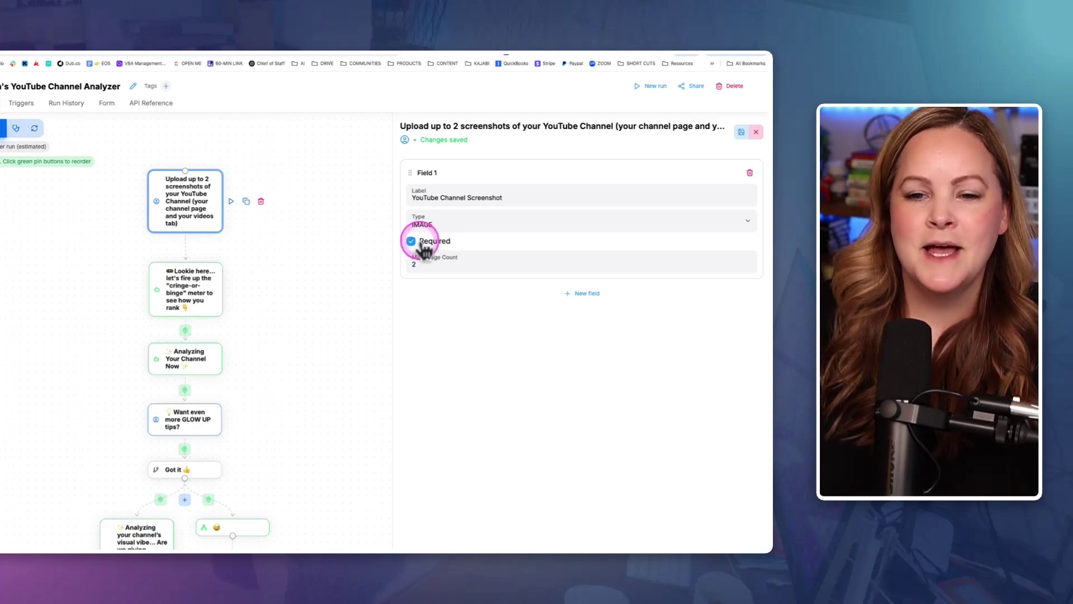
click(421, 242)
click(384, 278)
click(369, 306)
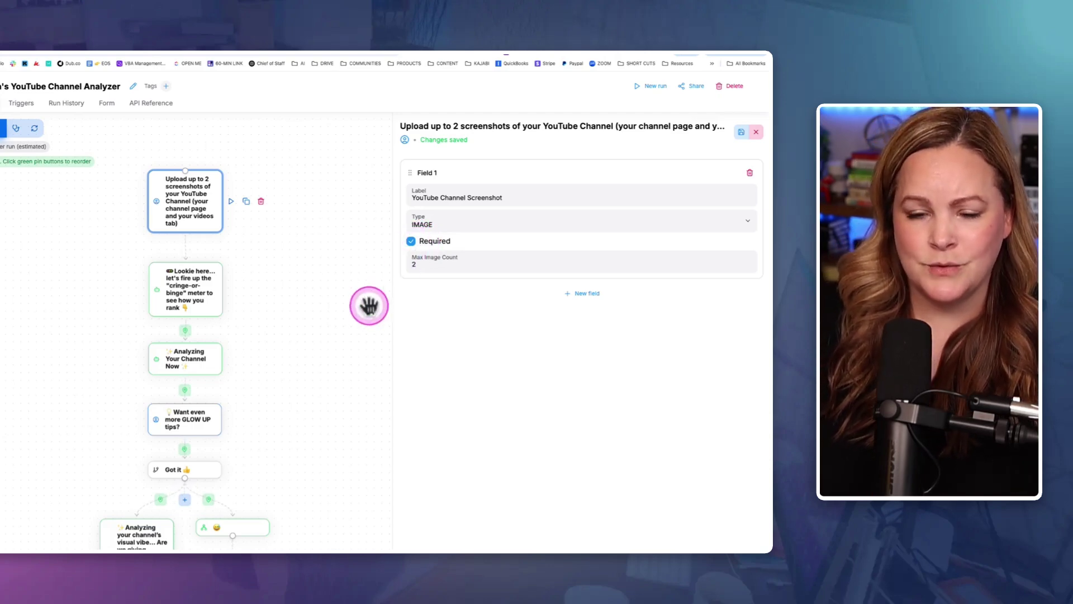
- Highlight the uploaded-screenshot line in Analyzing Your Channel Now's task, then open its Cringe-Worthy to Binge-Worthy Score agent
click(187, 360)
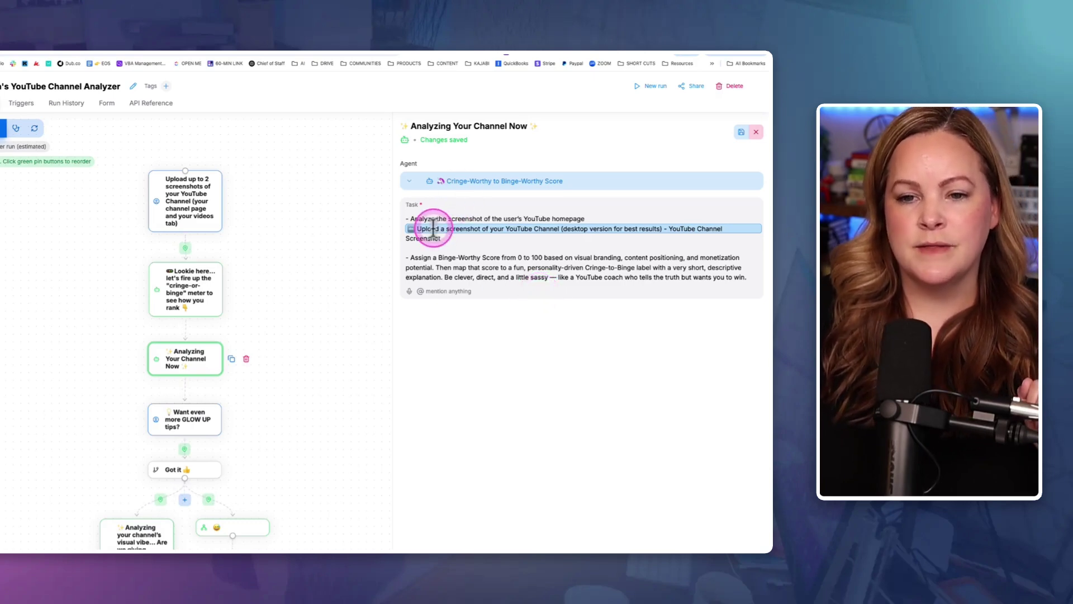
drag(724, 228, 428, 228)
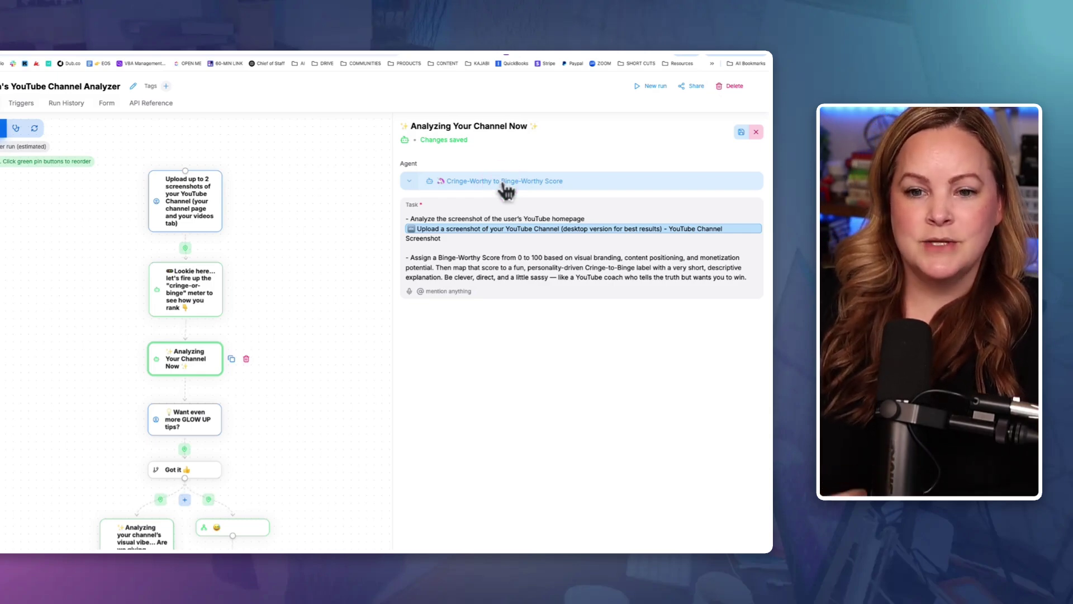
click(519, 258)
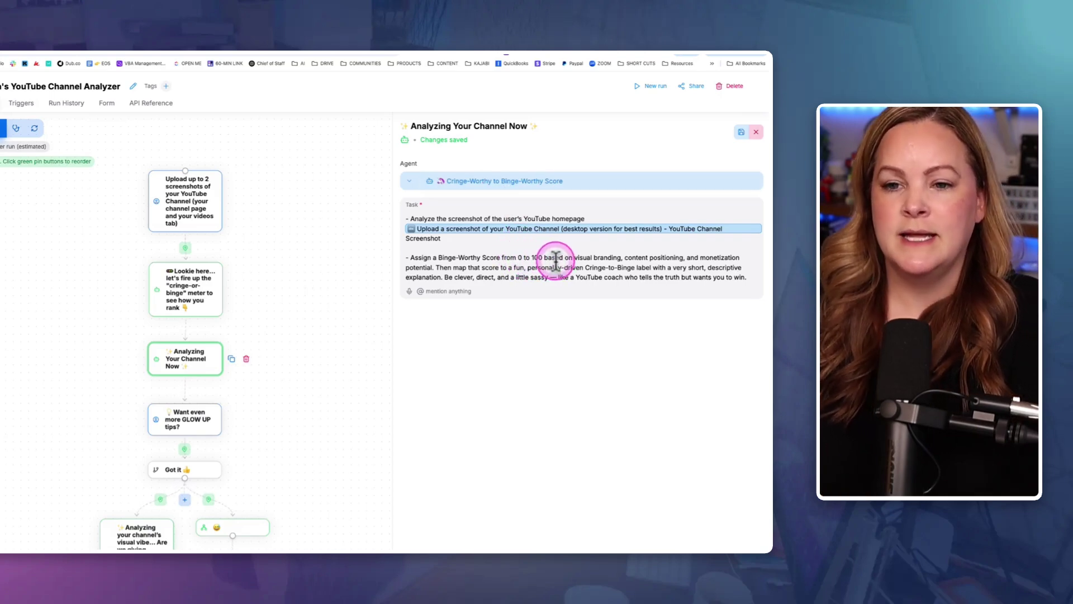
click(499, 185)
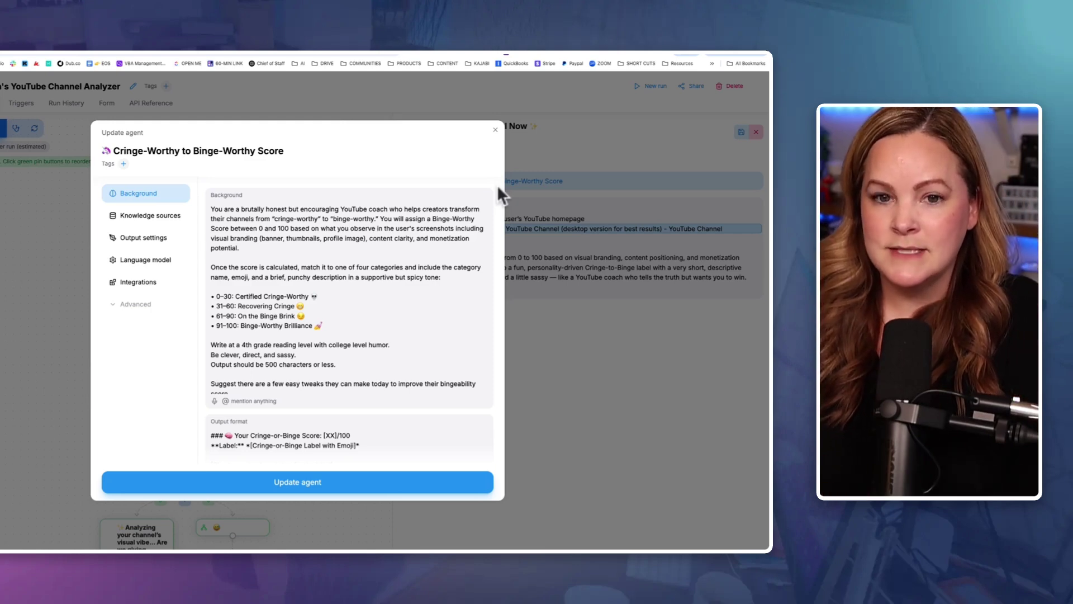
- Review the agent's Background score categories, including Certified Cringe-Worthy, then view its knowledge sources
scroll(363, 436, down, 2)
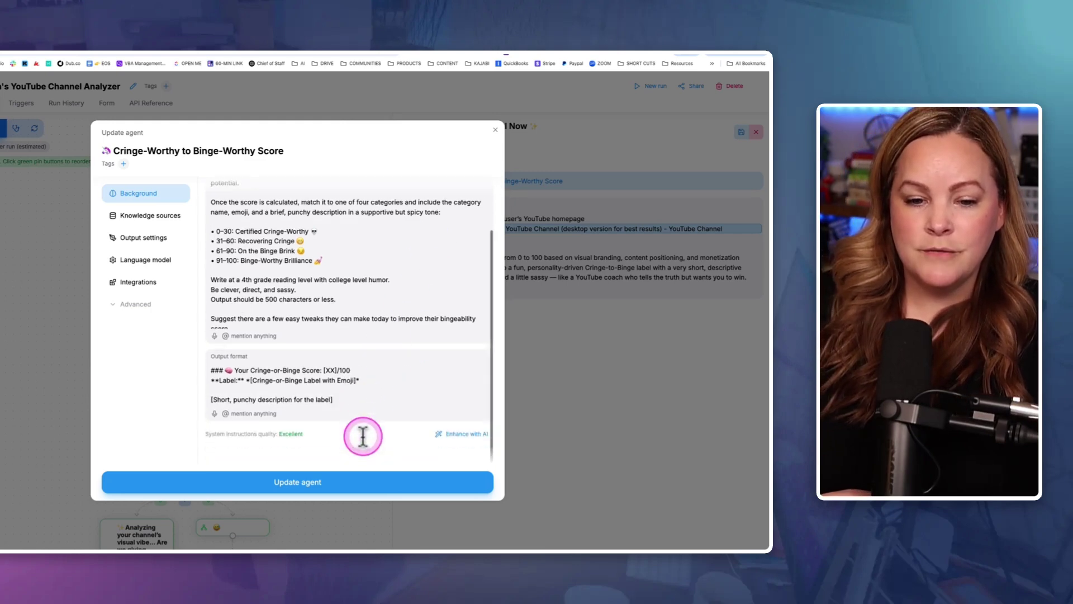
scroll(342, 295, up, 2)
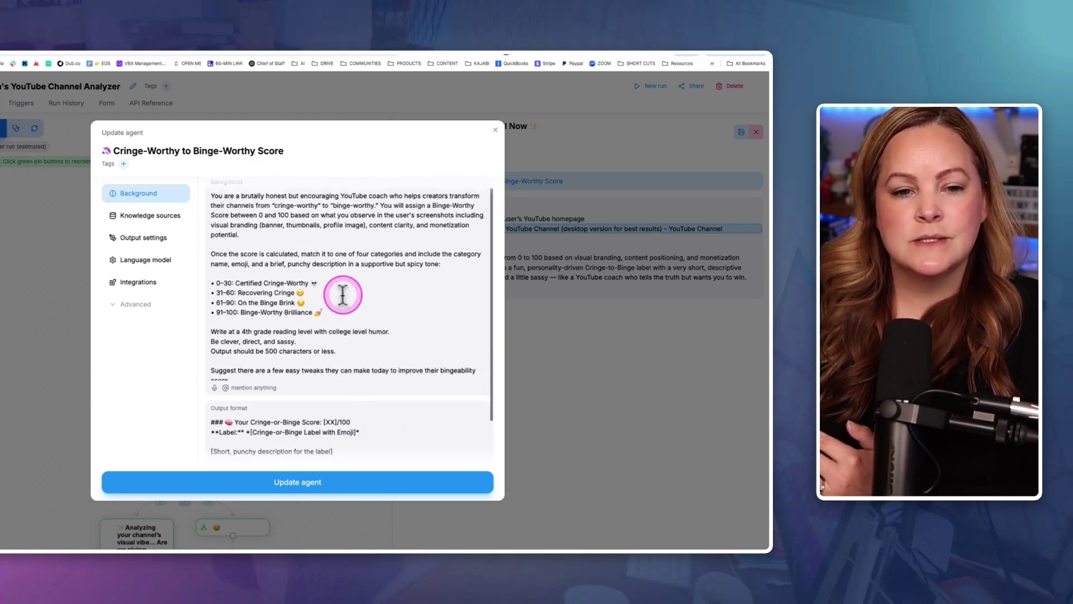
scroll(342, 295, up, 1)
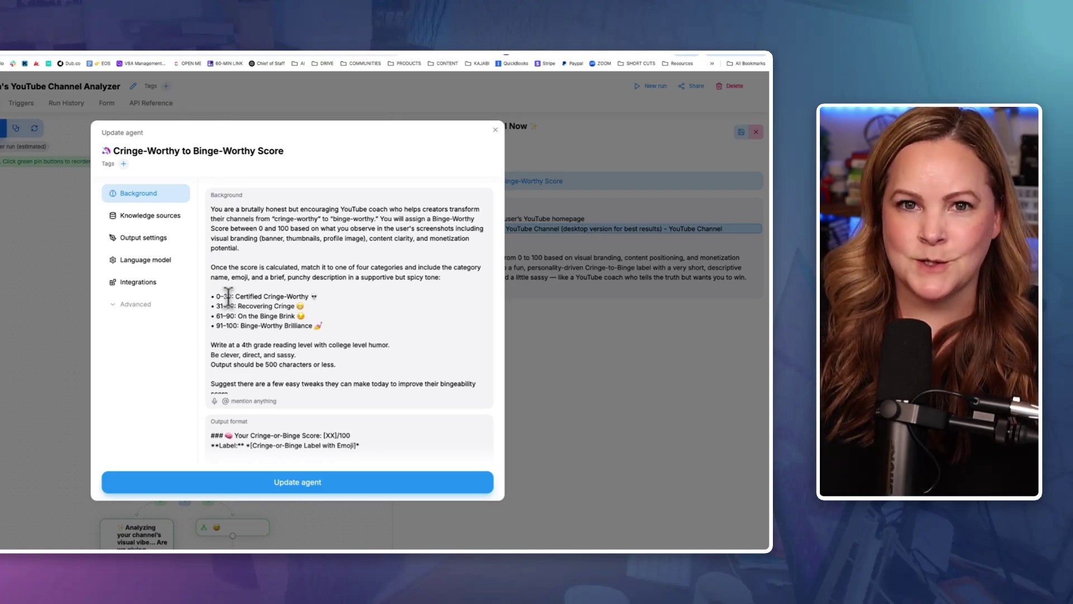
click(248, 290)
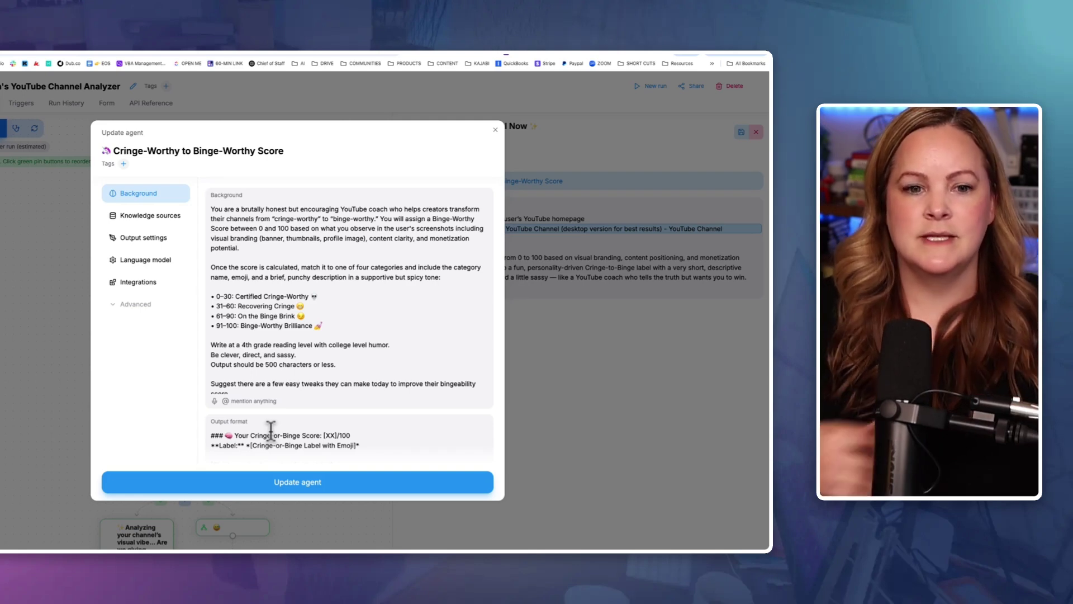
click(147, 219)
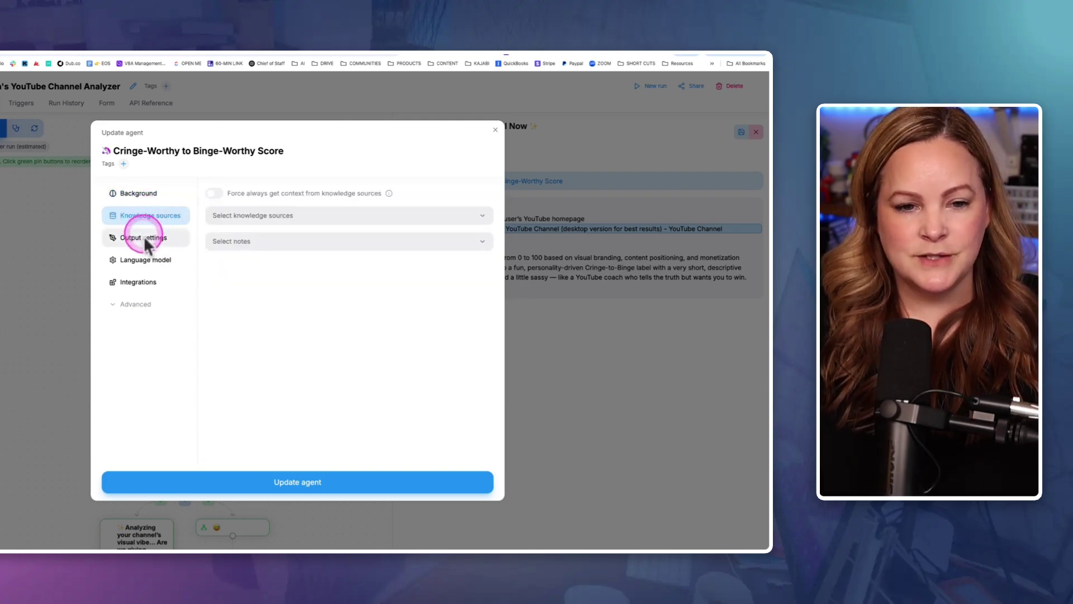
- Browse the OpenAI, Anthropic and Groq models in the model list, keeping Gemini 2.5 Pro selected
click(146, 261)
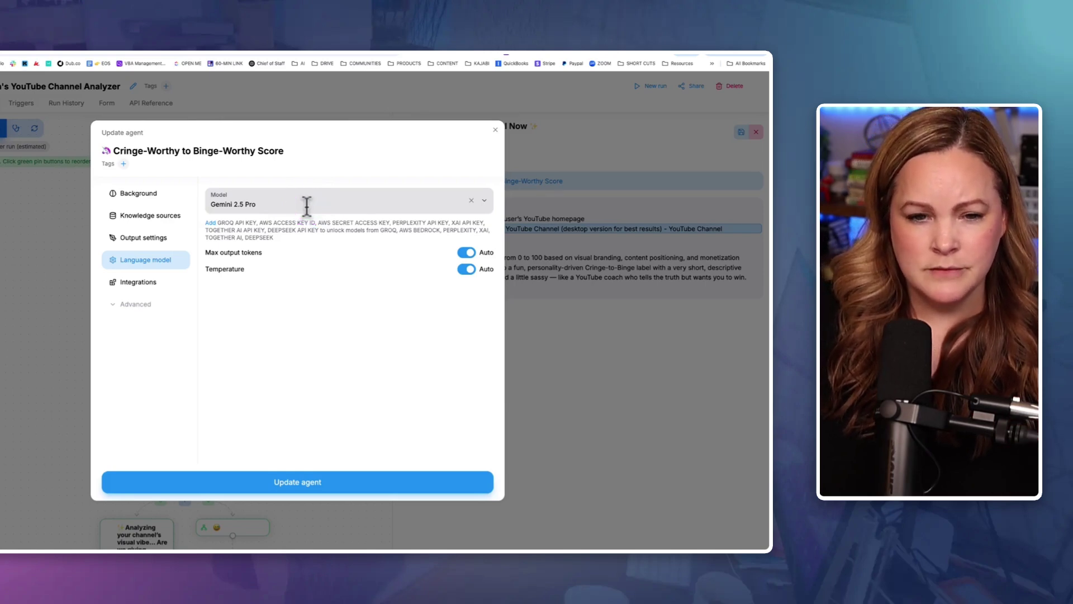
click(307, 206)
scroll(311, 252, down, 5)
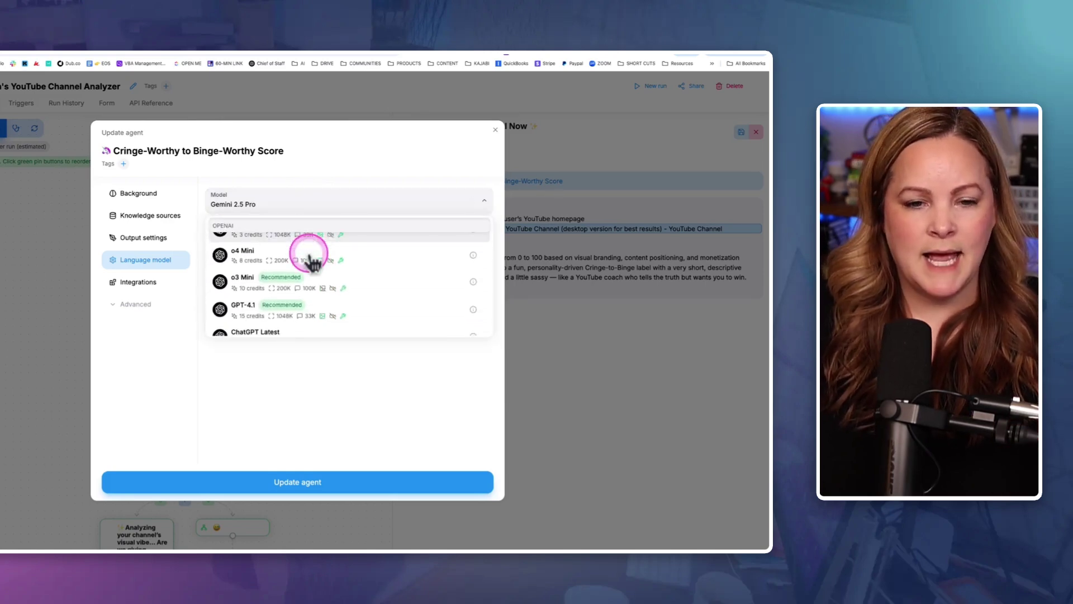
scroll(311, 258, down, 5)
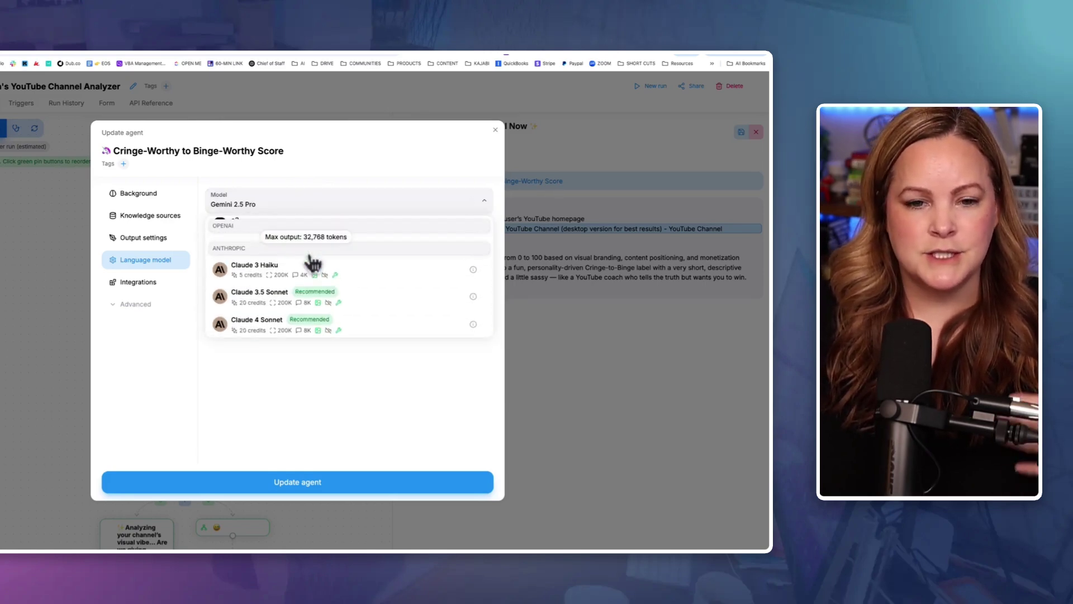
scroll(312, 262, down, 5)
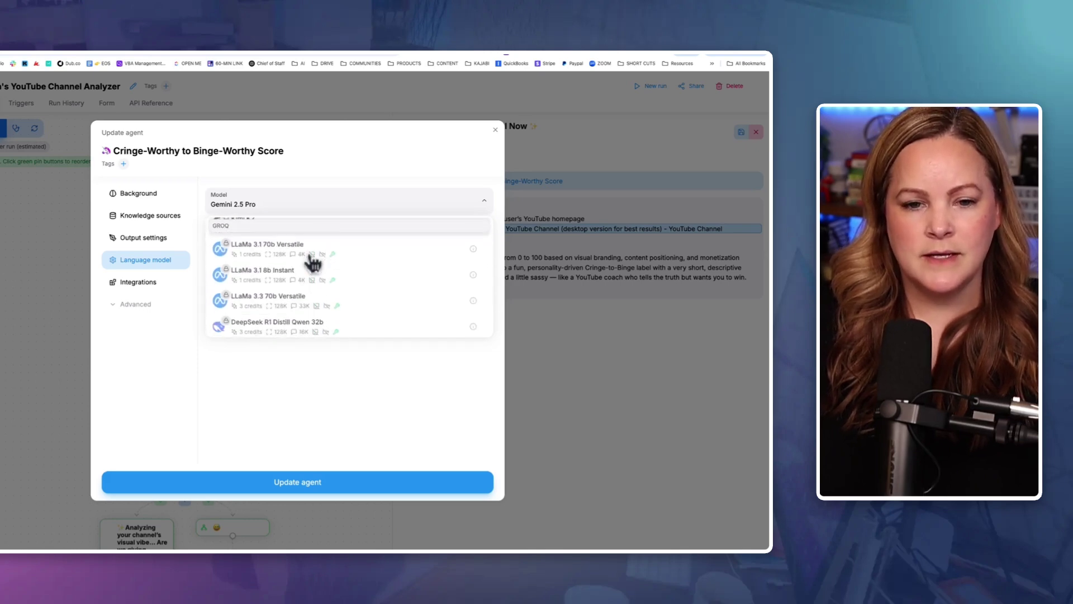
click(310, 356)
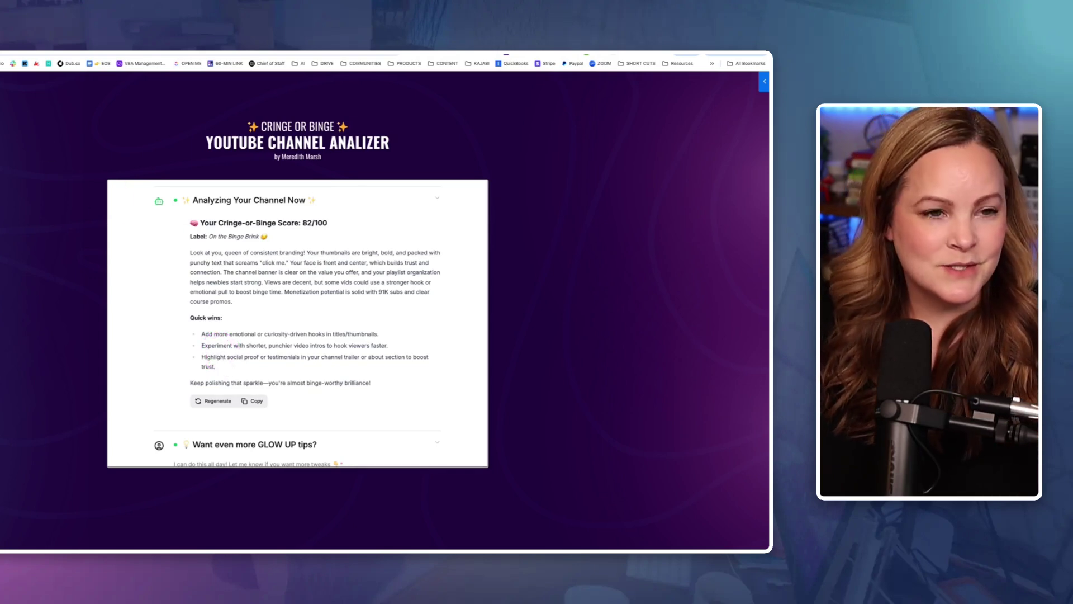
- Open the 'Analyzing your channel's visual vibe' step to show its YouTube Branding Analyzer agent
scroll(141, 235, down, 4)
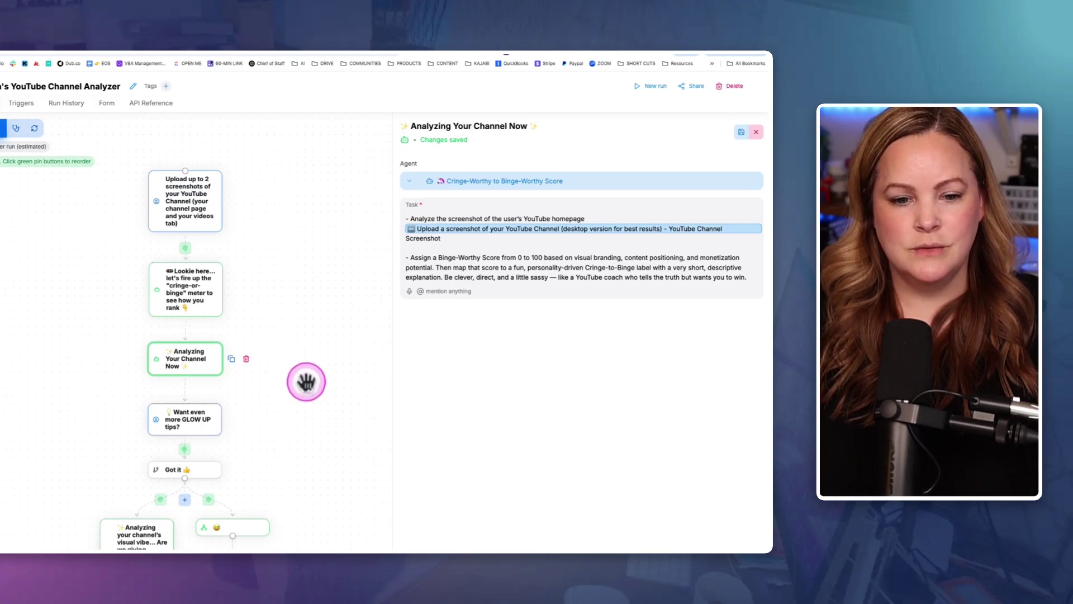
click(197, 282)
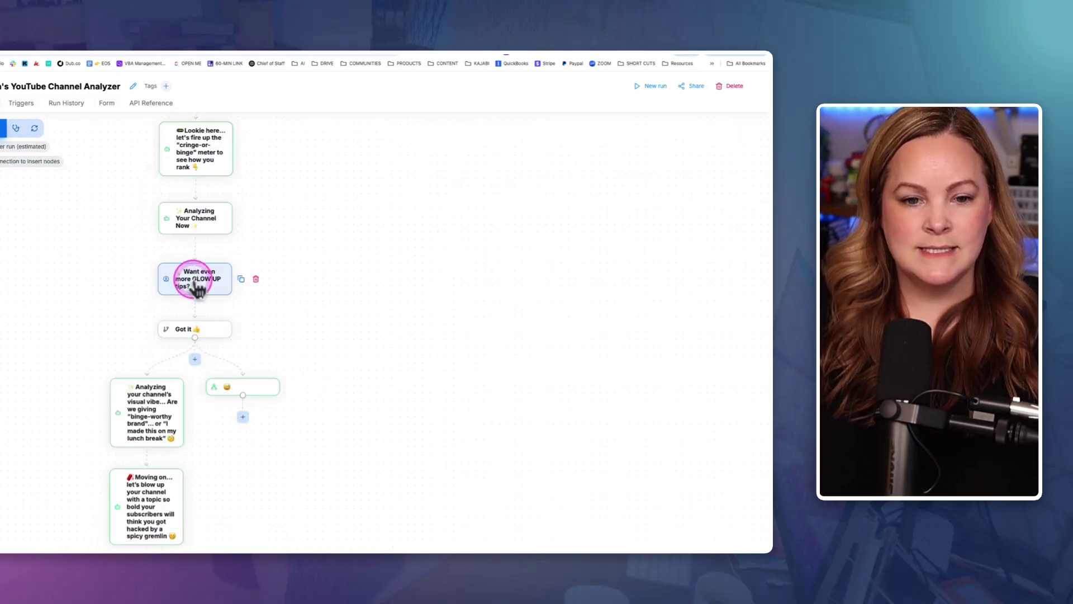
click(447, 265)
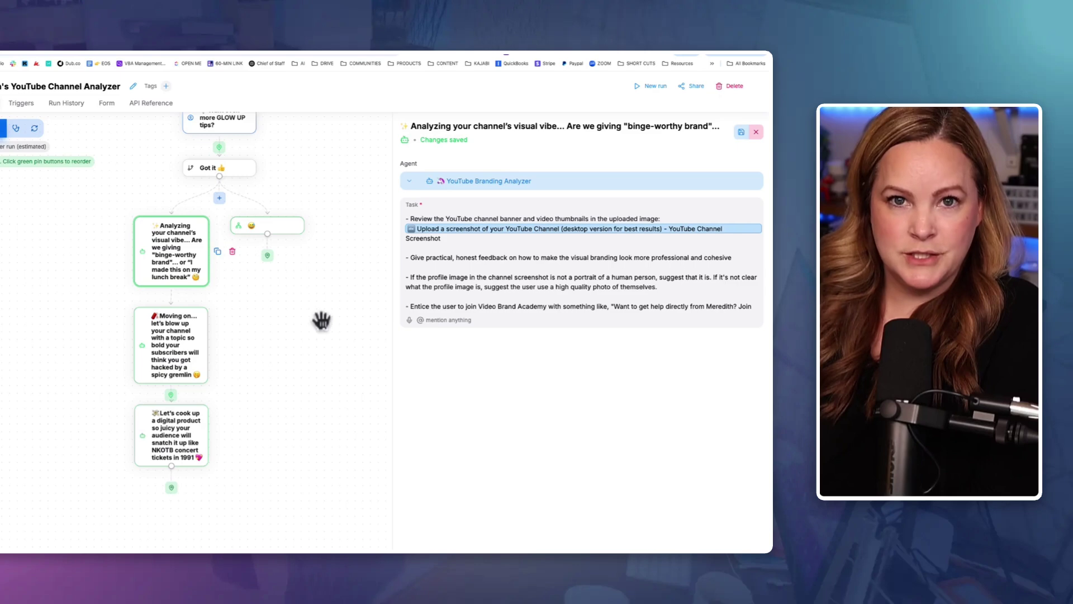
- Highlight the task lines about reviewing banner and thumbnails and giving practical, honest feedback
click(320, 317)
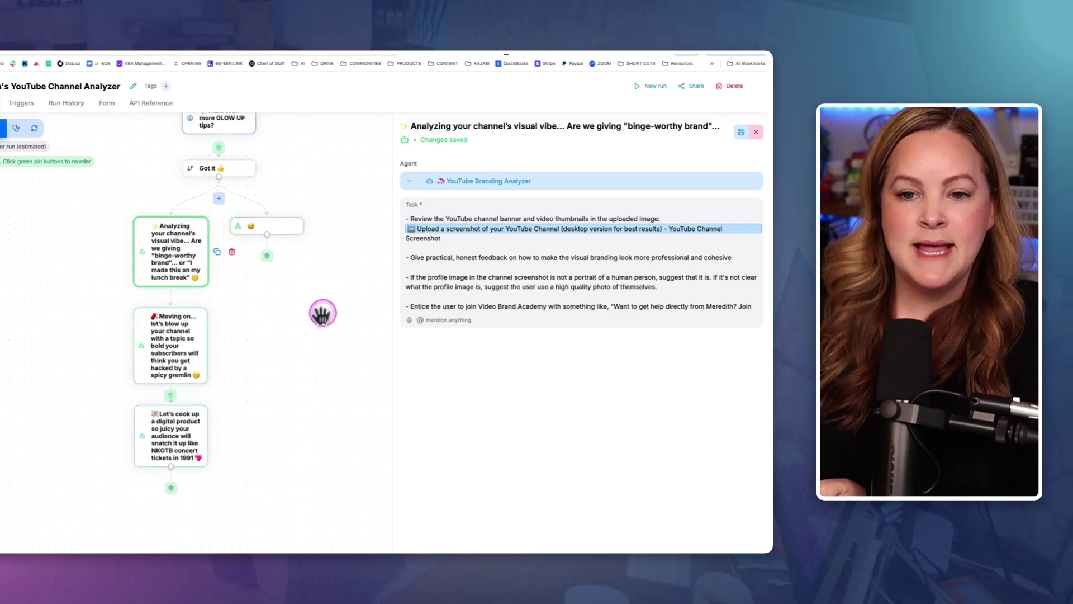
drag(321, 314, 311, 330)
click(485, 181)
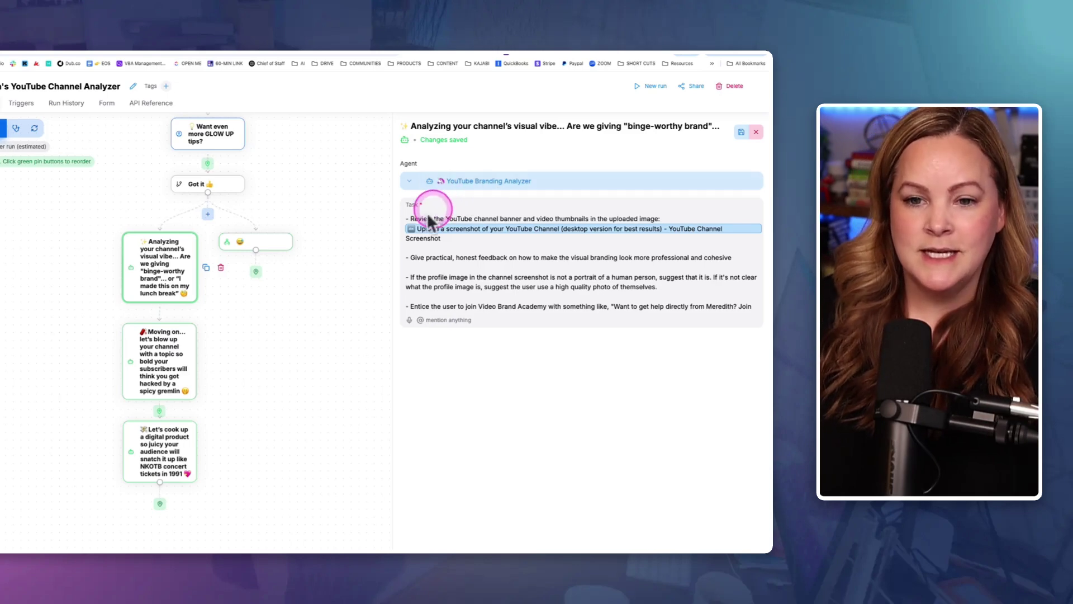
drag(403, 216, 448, 242)
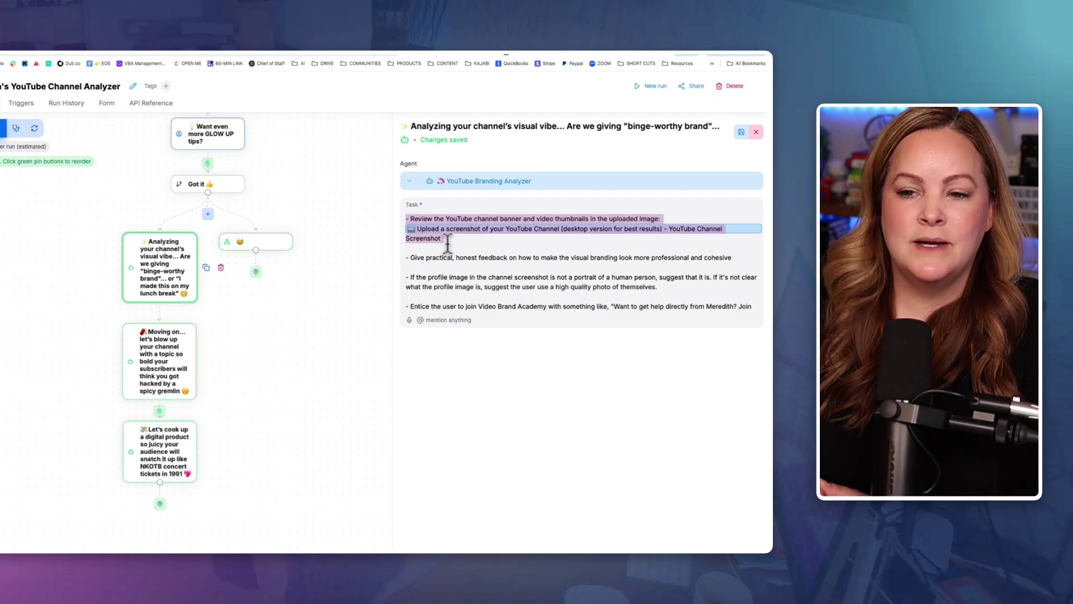
click(447, 249)
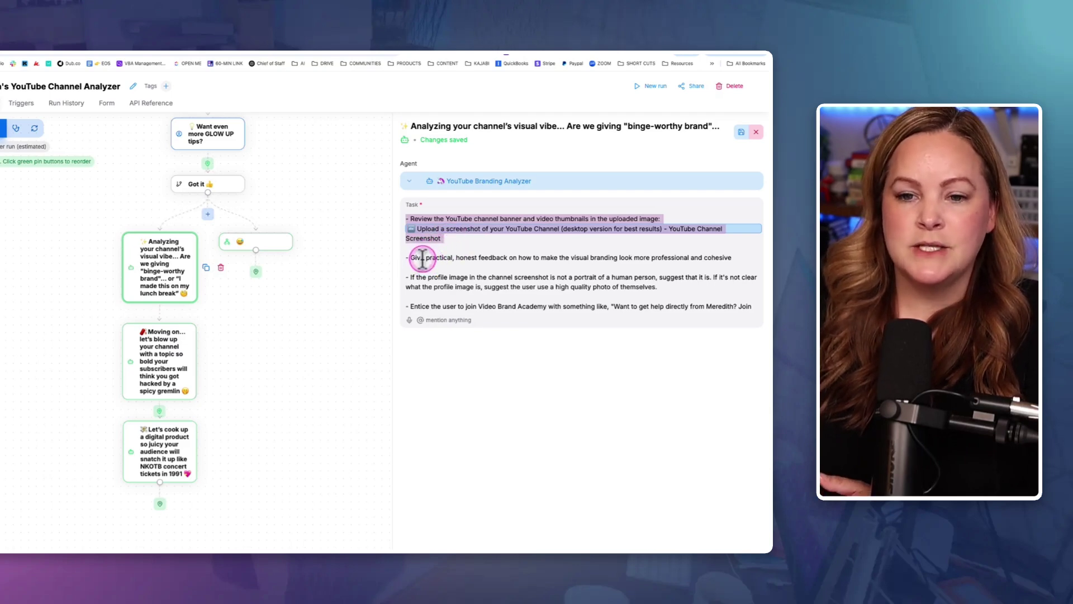
drag(426, 258, 590, 257)
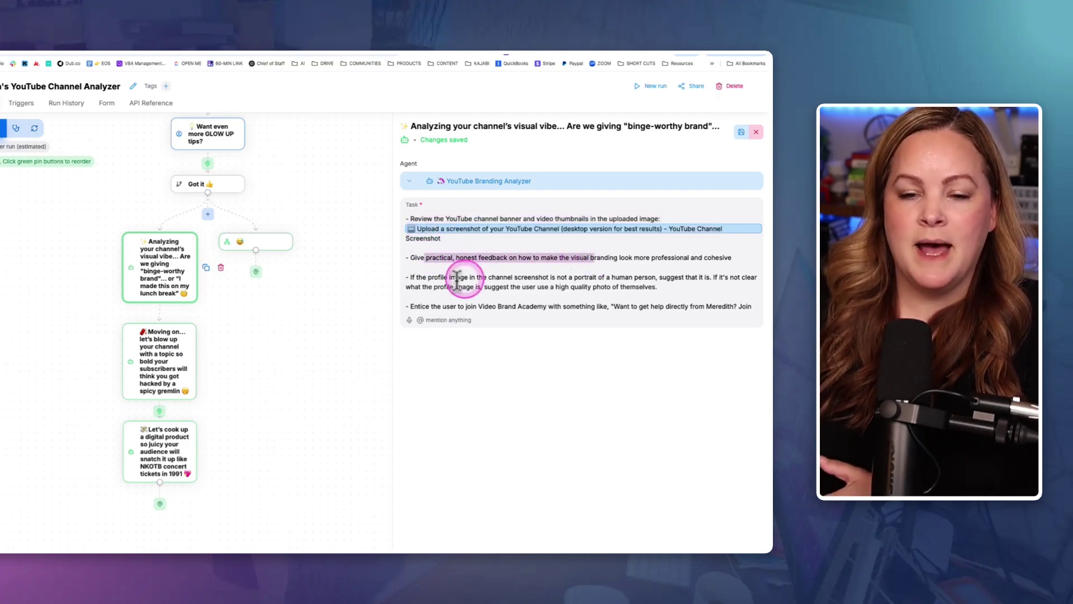
- Review the YouTube Branding Analyzer's background, confirm its GPT-4.1 model, and close its settings
click(491, 190)
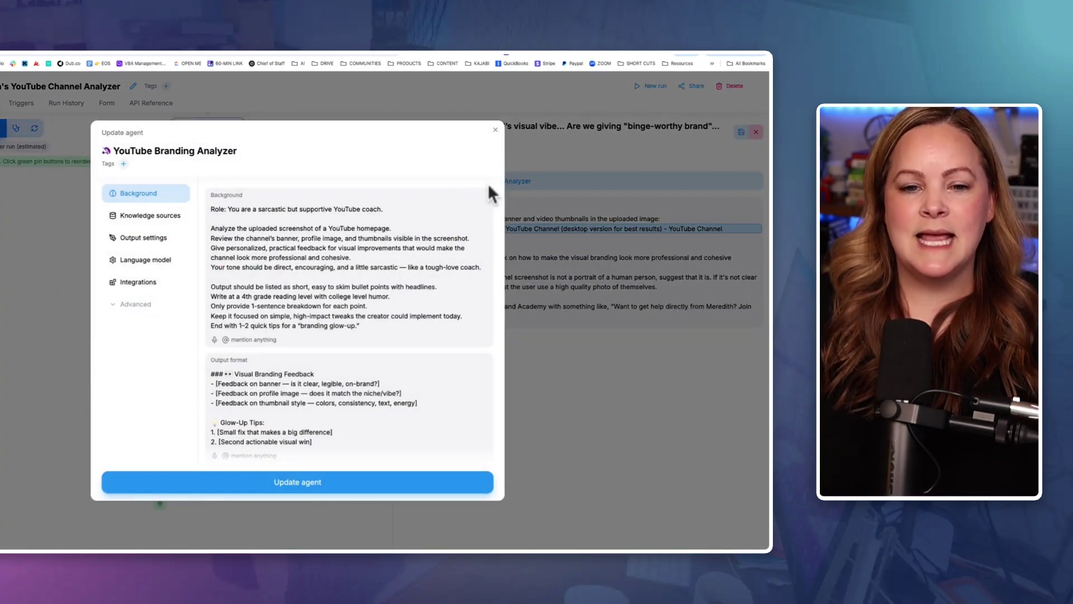
click(326, 244)
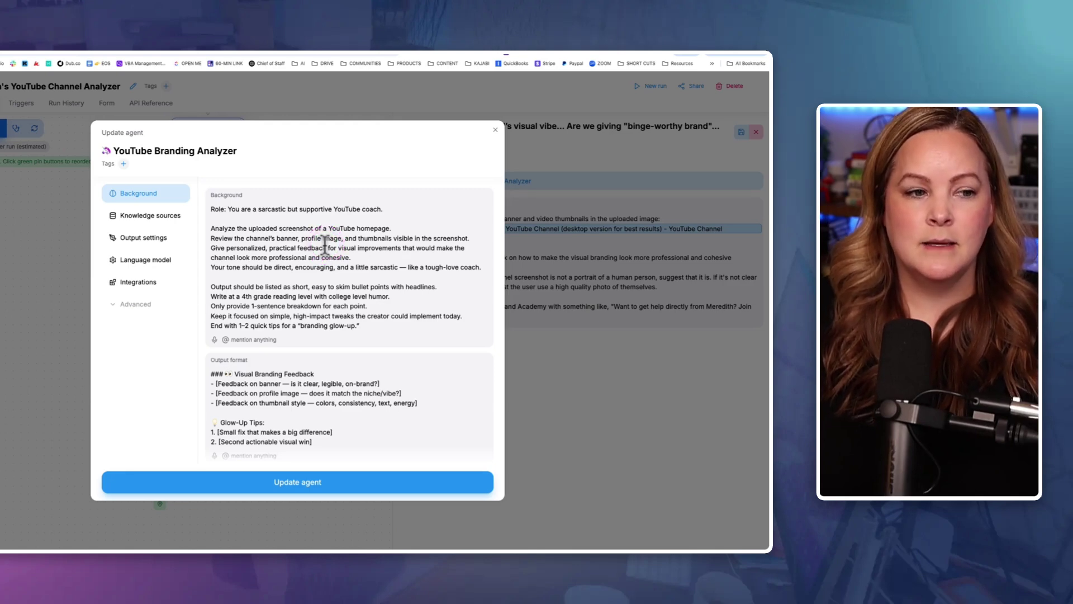
click(342, 235)
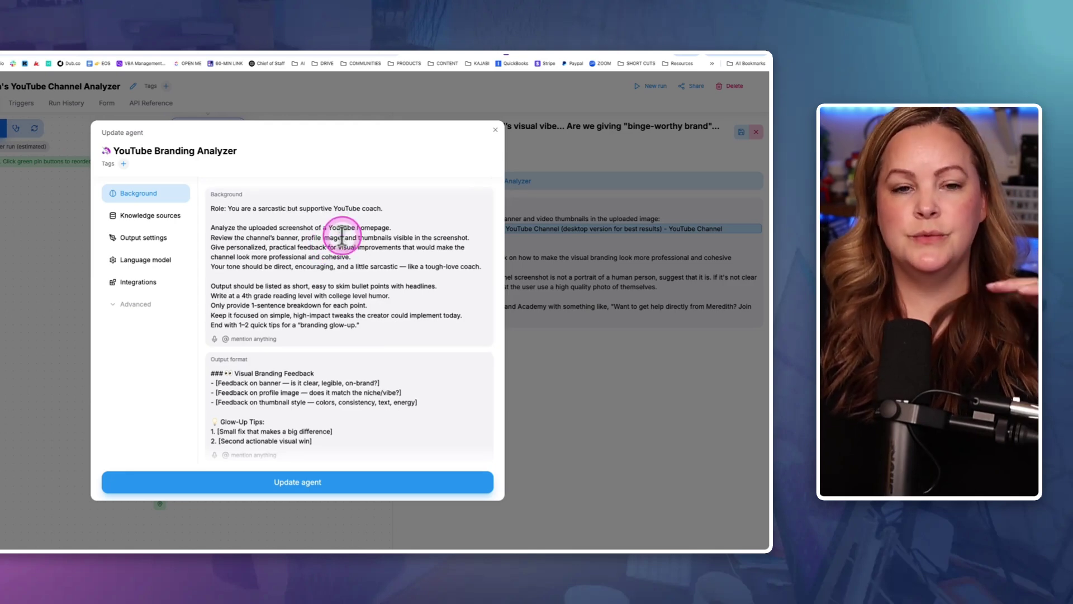
click(335, 238)
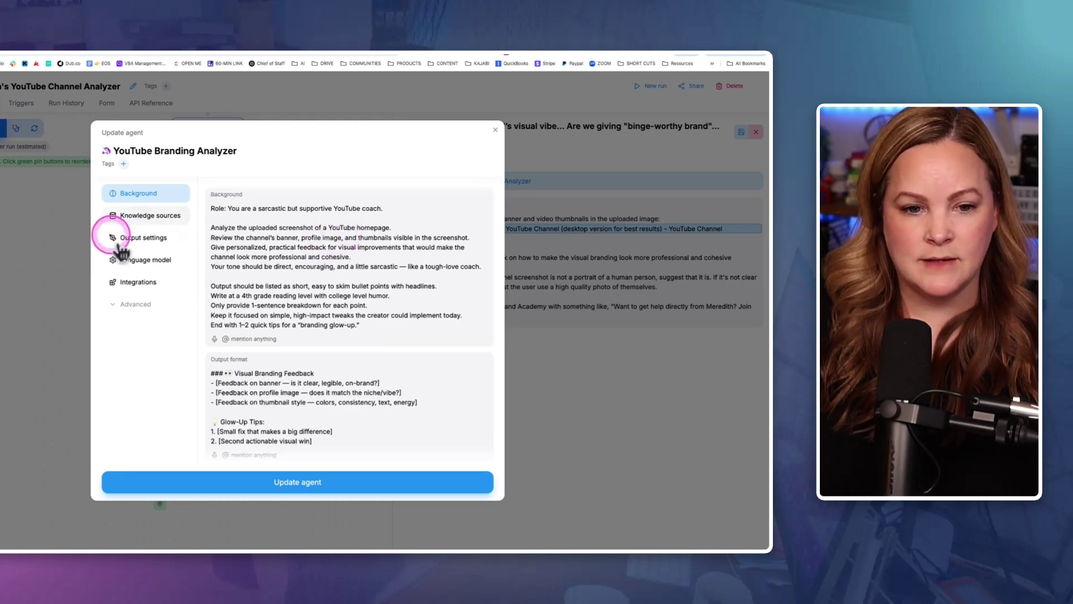
click(132, 262)
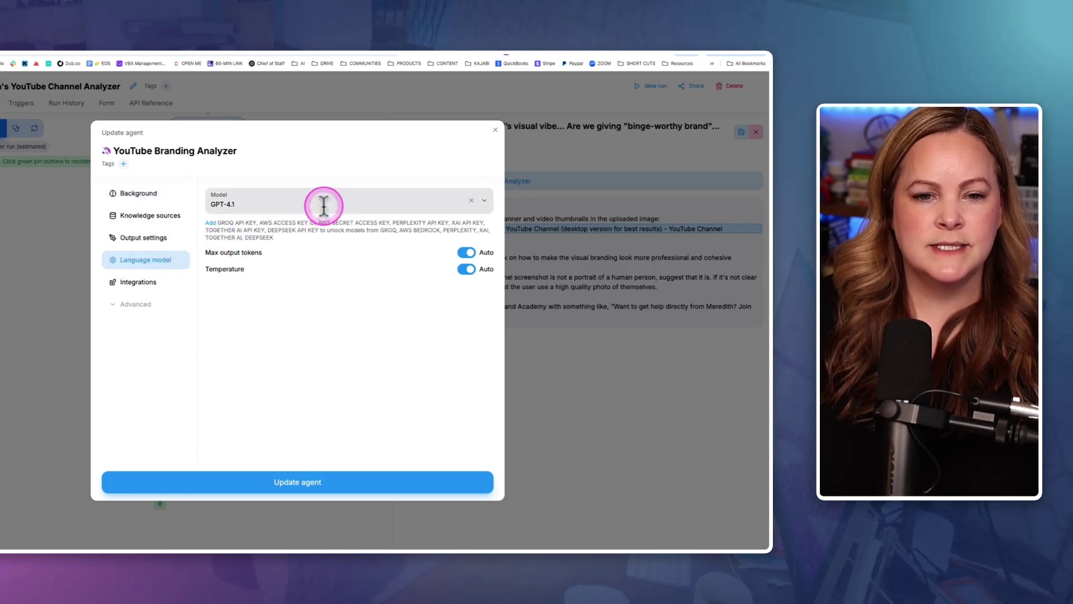
click(494, 131)
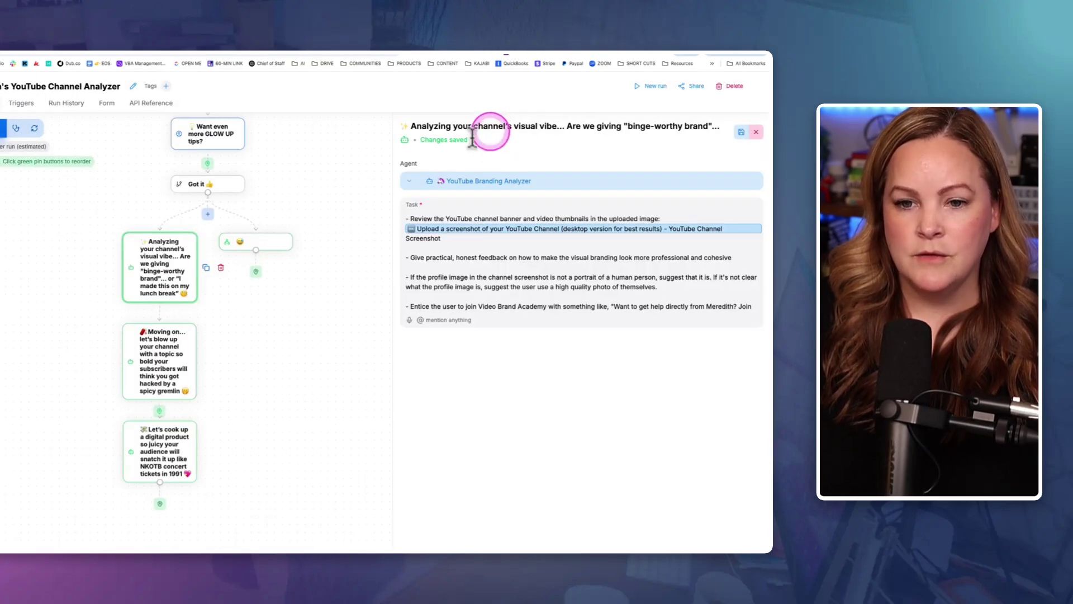
- Open the 'Moving on…' bold-topic step to review its task and agent
key(Escape)
click(162, 369)
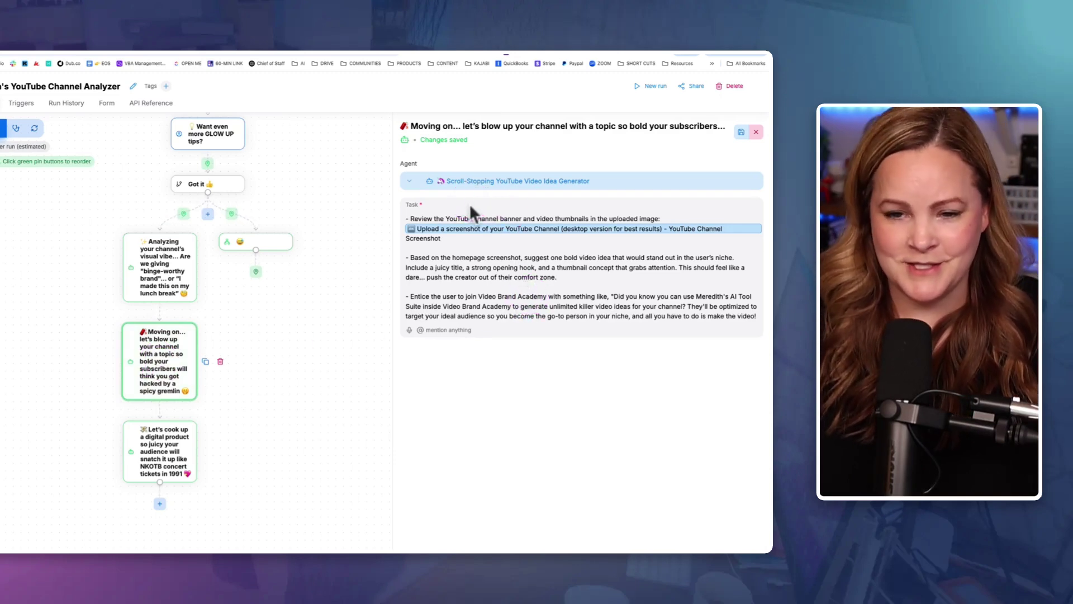
click(473, 182)
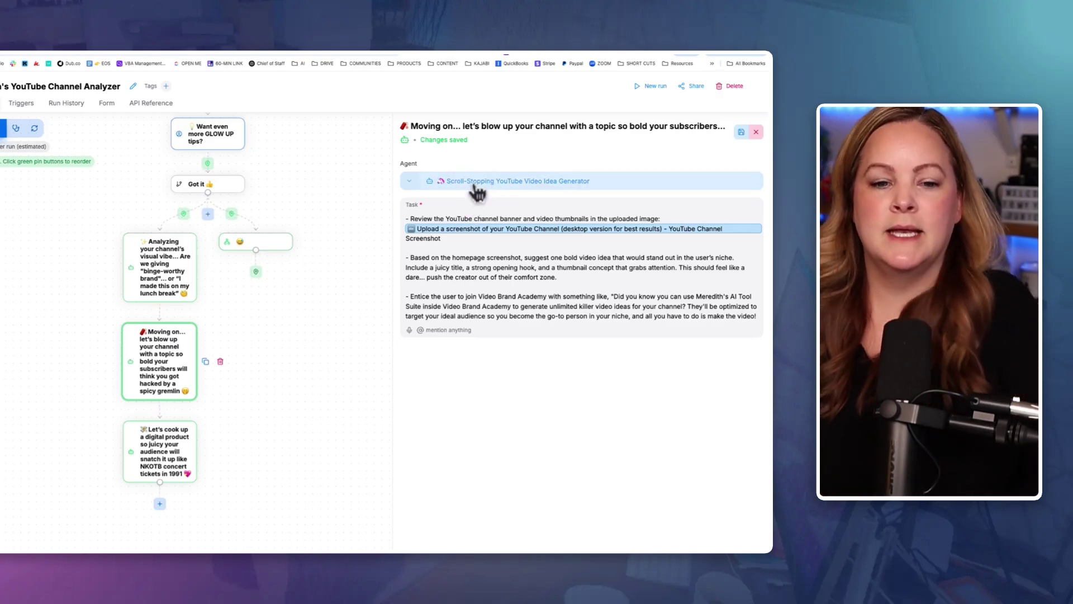
click(564, 331)
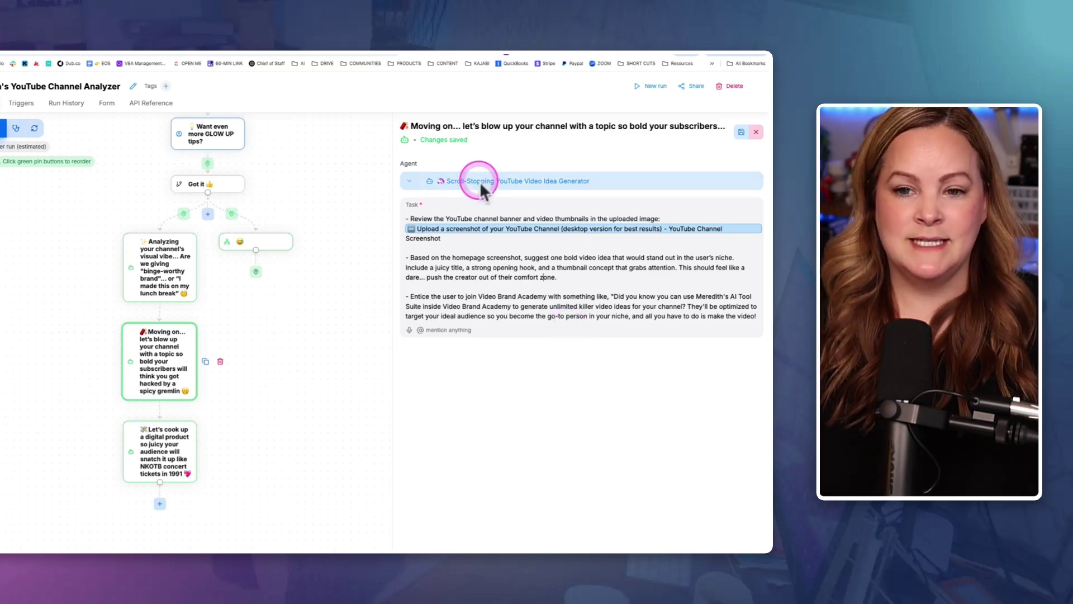
- Confirm the Scroll-Stopping YouTube Video Idea Generator agent runs on GPT-4.1, then close it
click(503, 185)
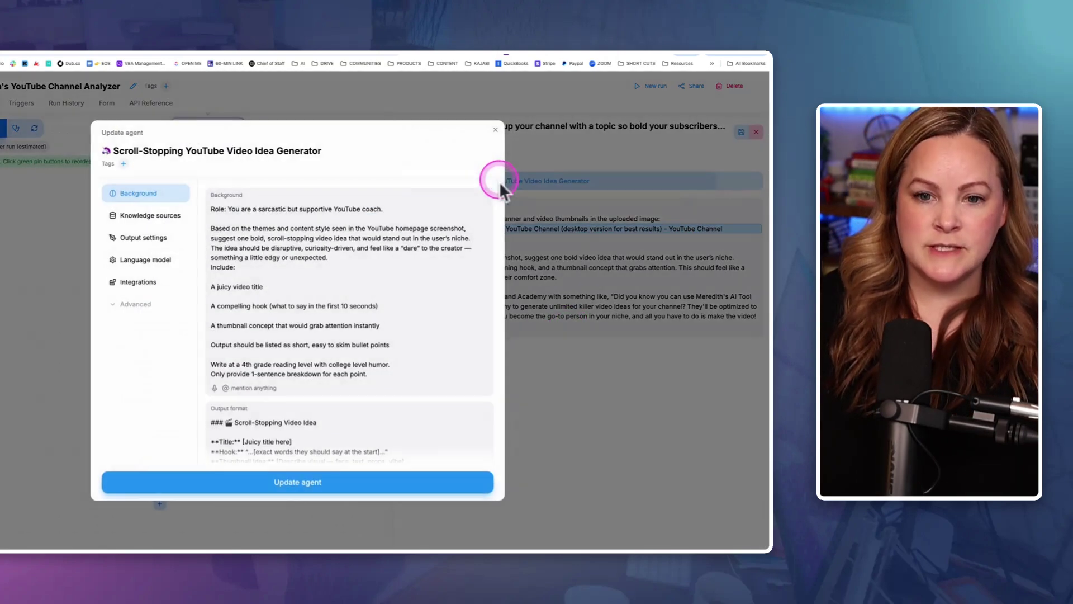
scroll(340, 292, down, 5)
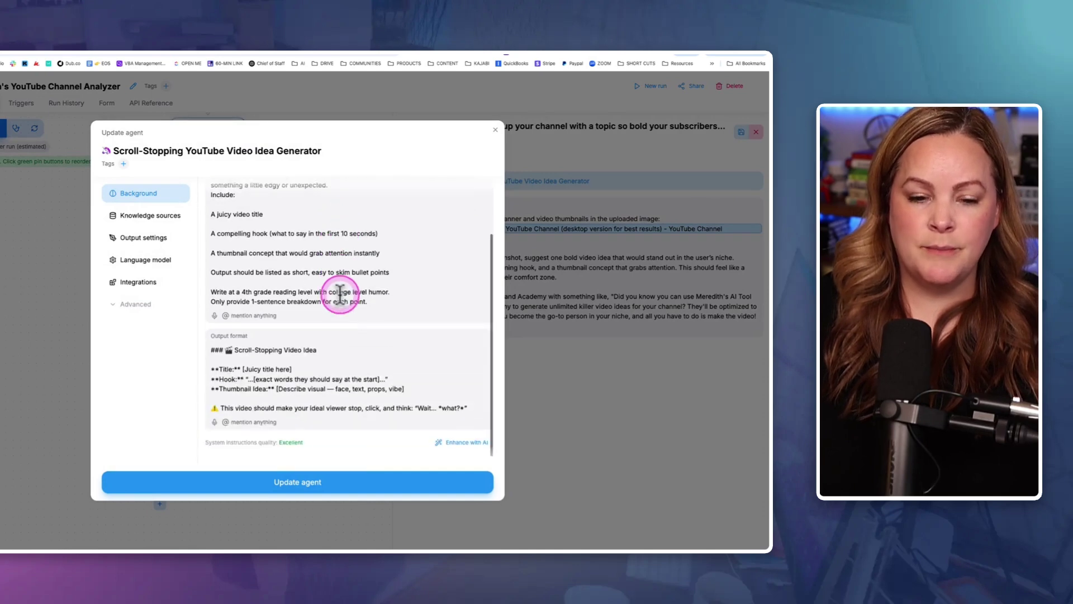
click(143, 260)
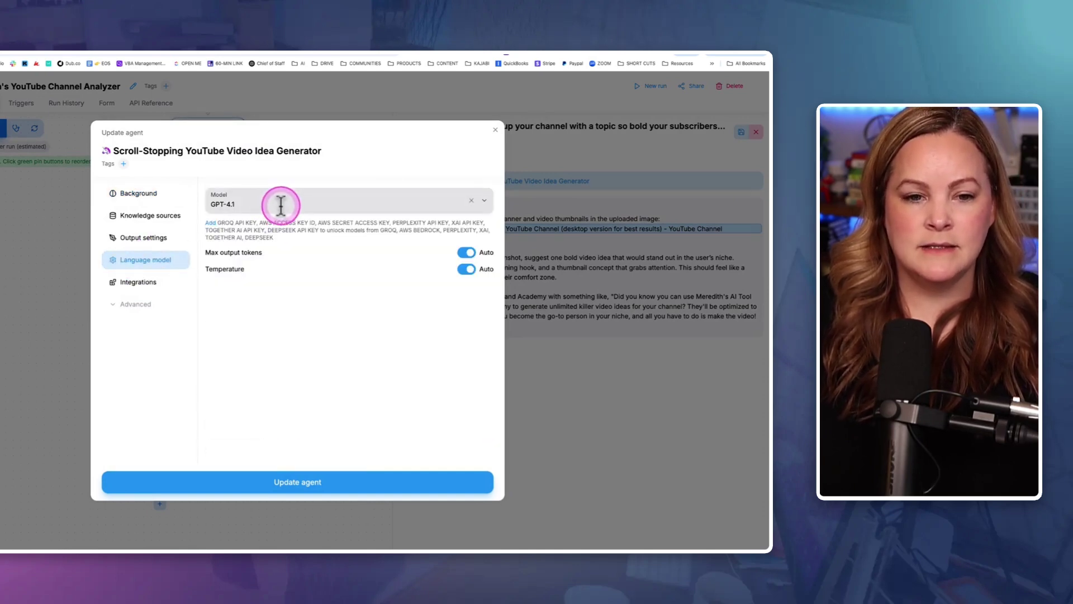
click(496, 130)
click(165, 456)
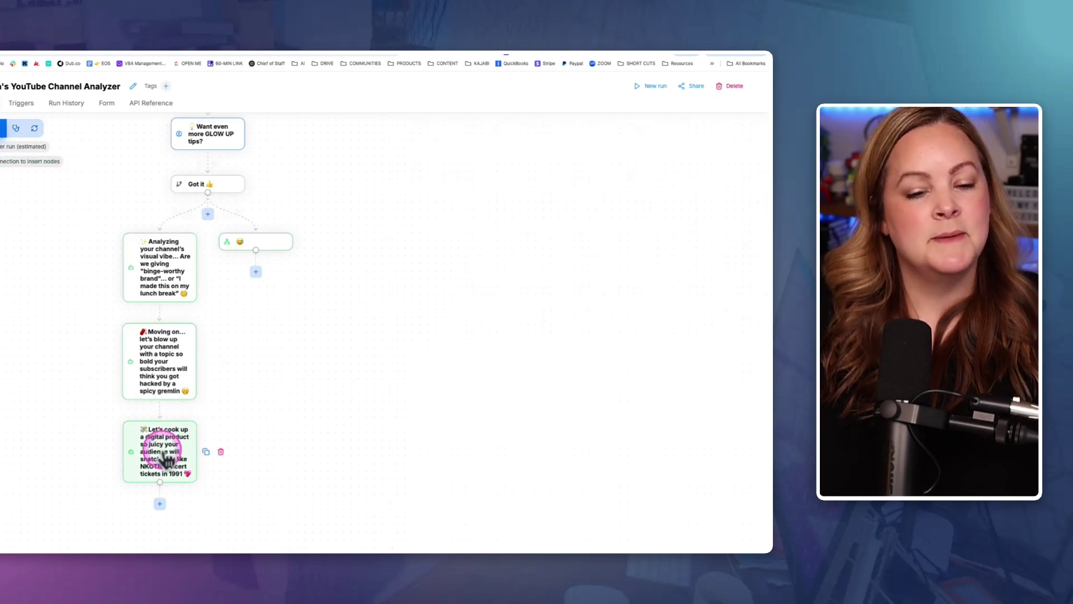
click(524, 185)
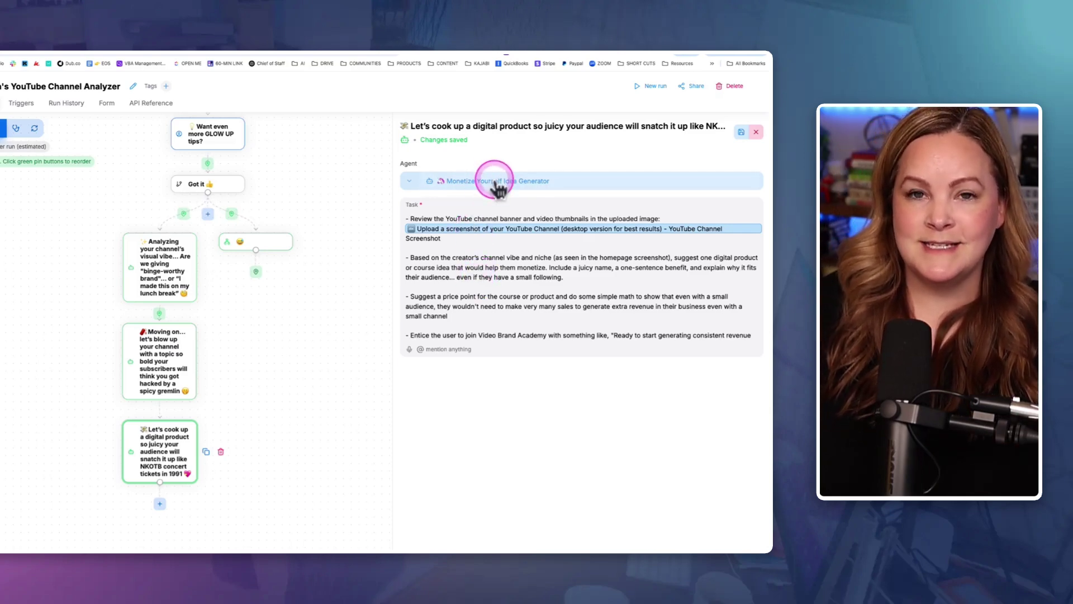
drag(348, 203, 367, 240)
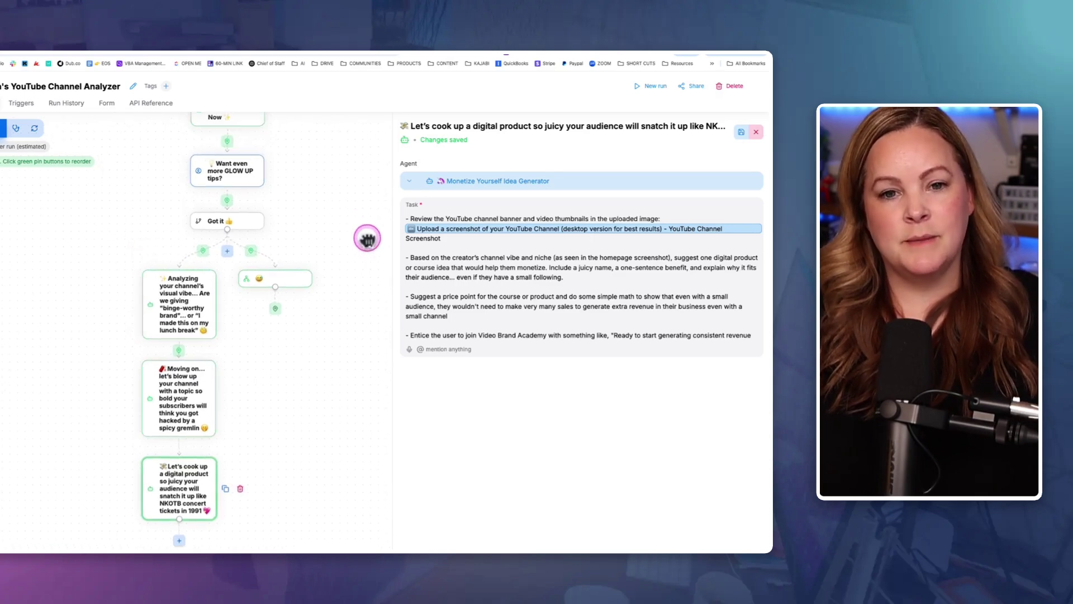
scroll(149, 201, up, 3)
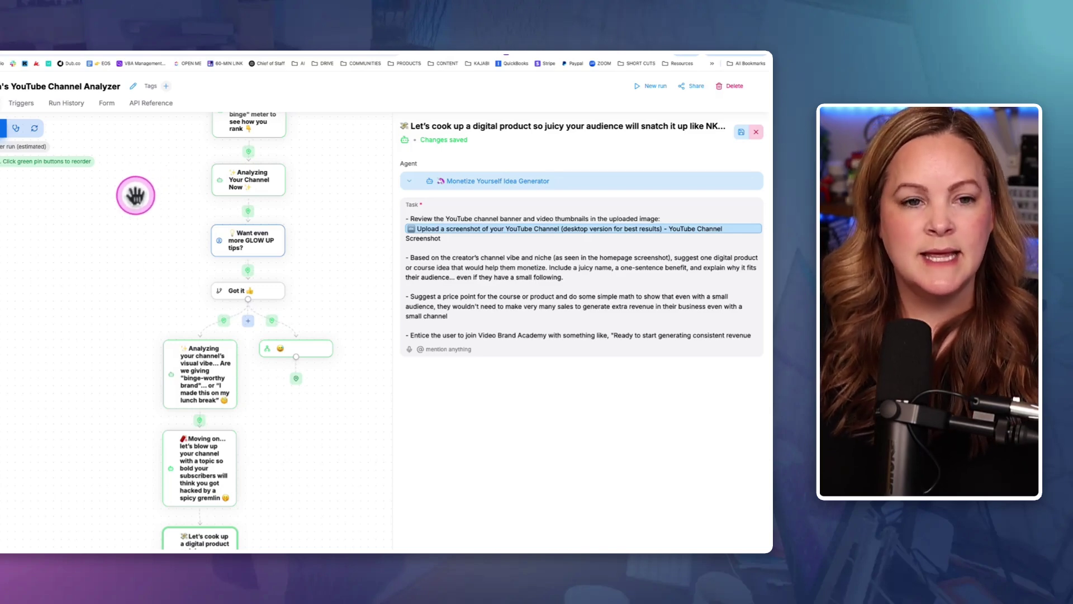
scroll(134, 198, up, 1)
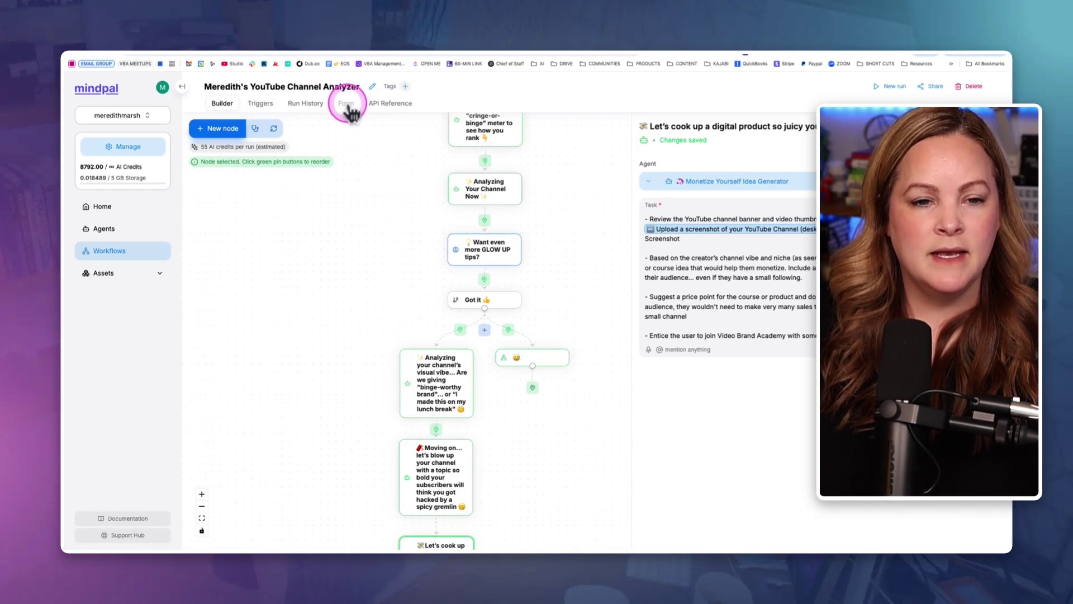
- Publish the analyzer as a form and reveal its iframe code in Share & Embed
click(346, 105)
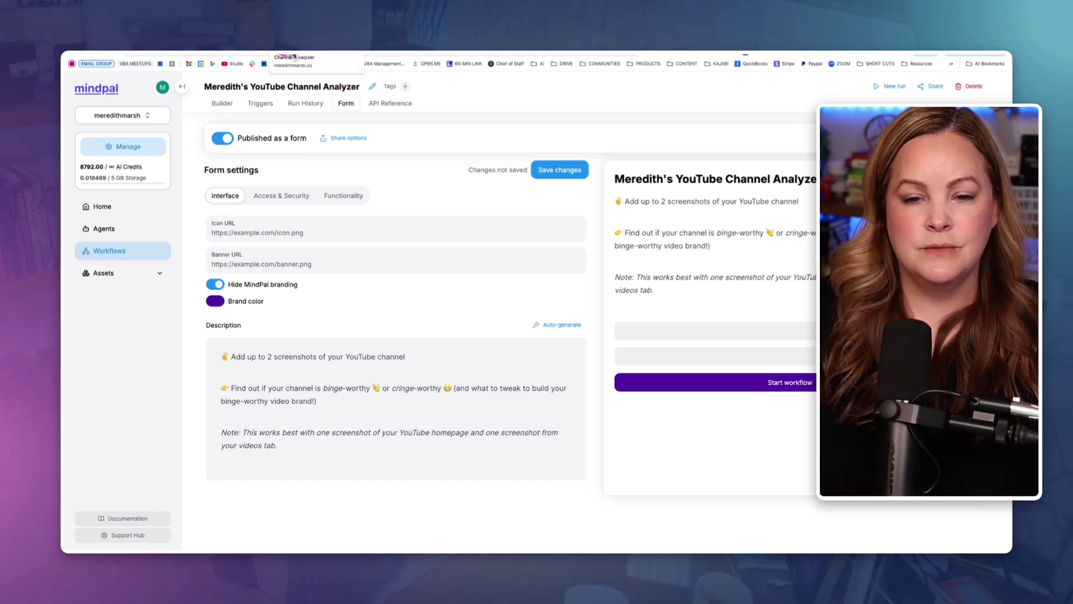
click(347, 138)
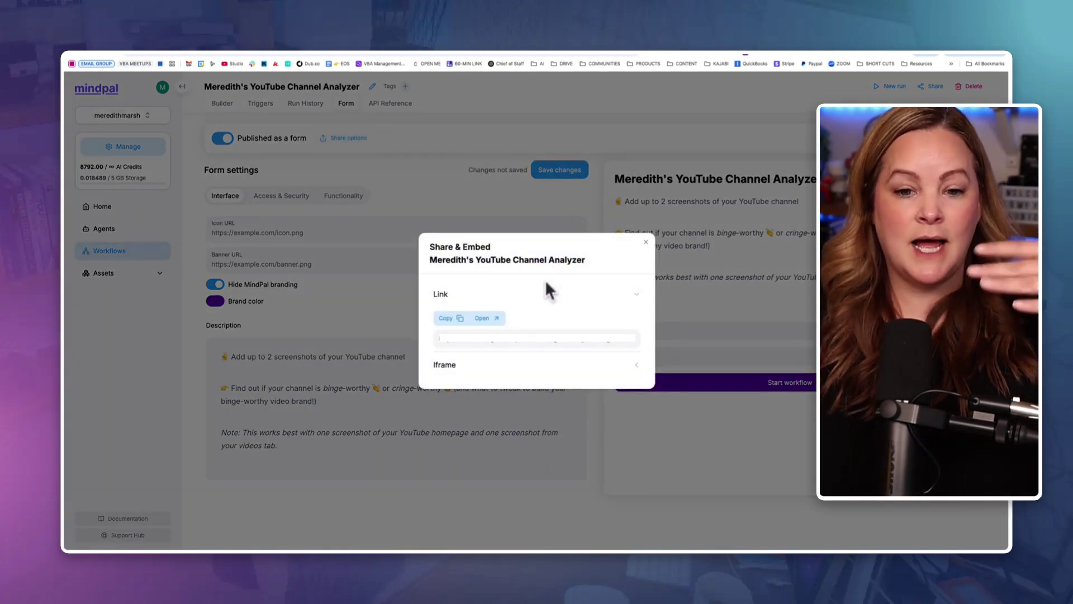
click(470, 365)
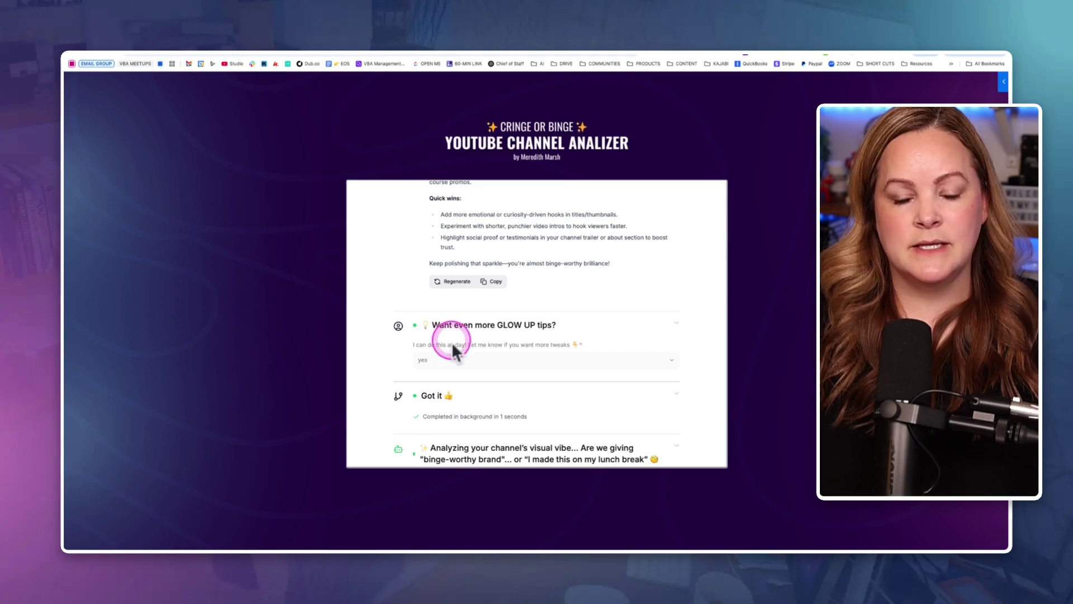
- Scroll through the embedded analyzer results on the Kajabi landing page
scroll(452, 343, up, 10)
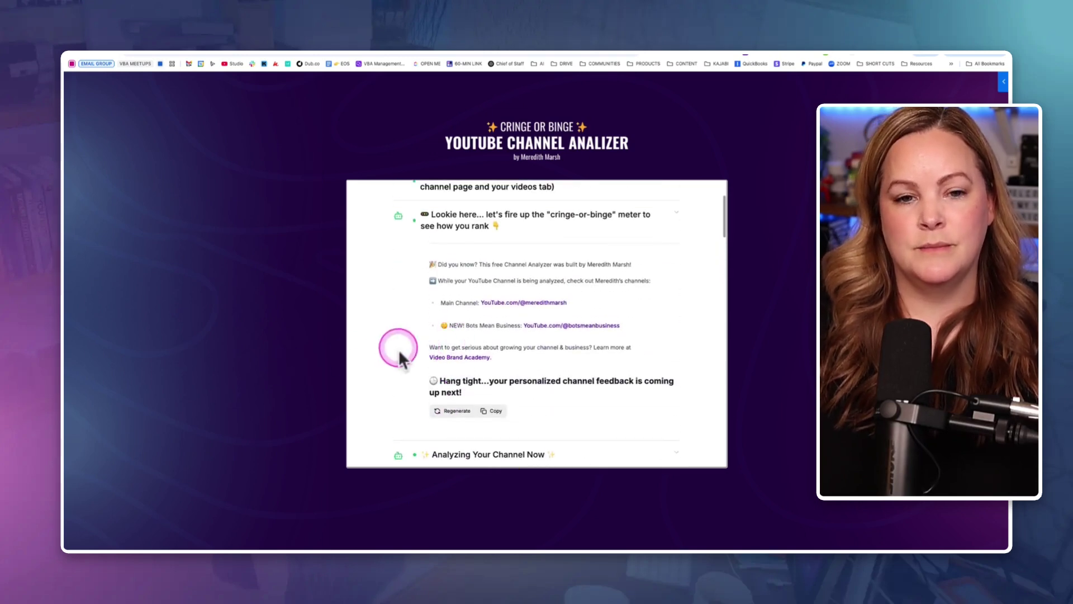
scroll(397, 351, down, 5)
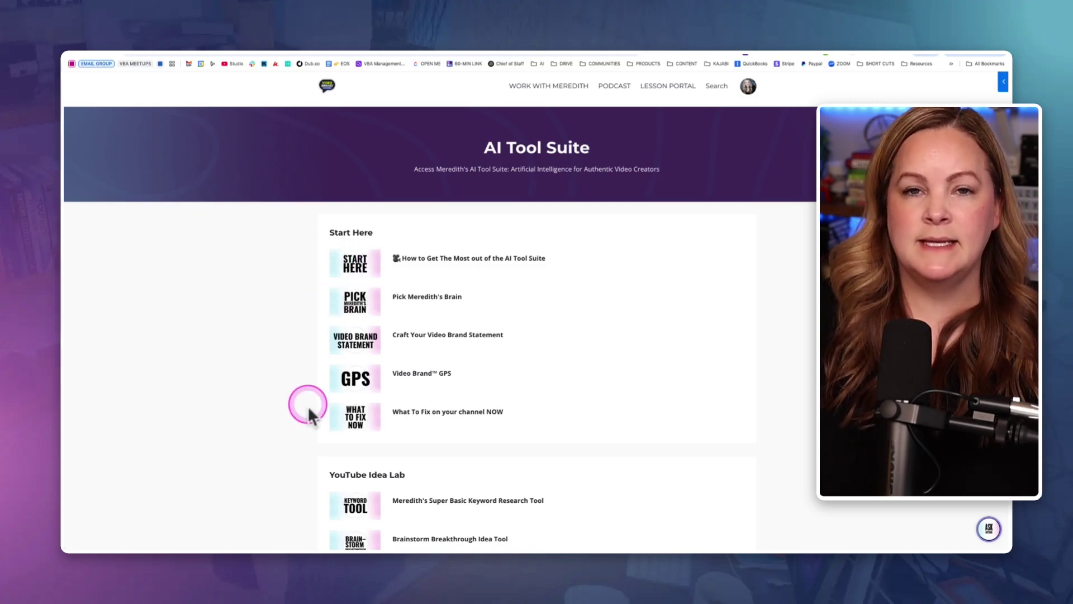
- Scroll the AI Tool Suite page and compare it with the MindPal workflow tab
scroll(307, 405, down, 1)
scroll(307, 405, up, 1)
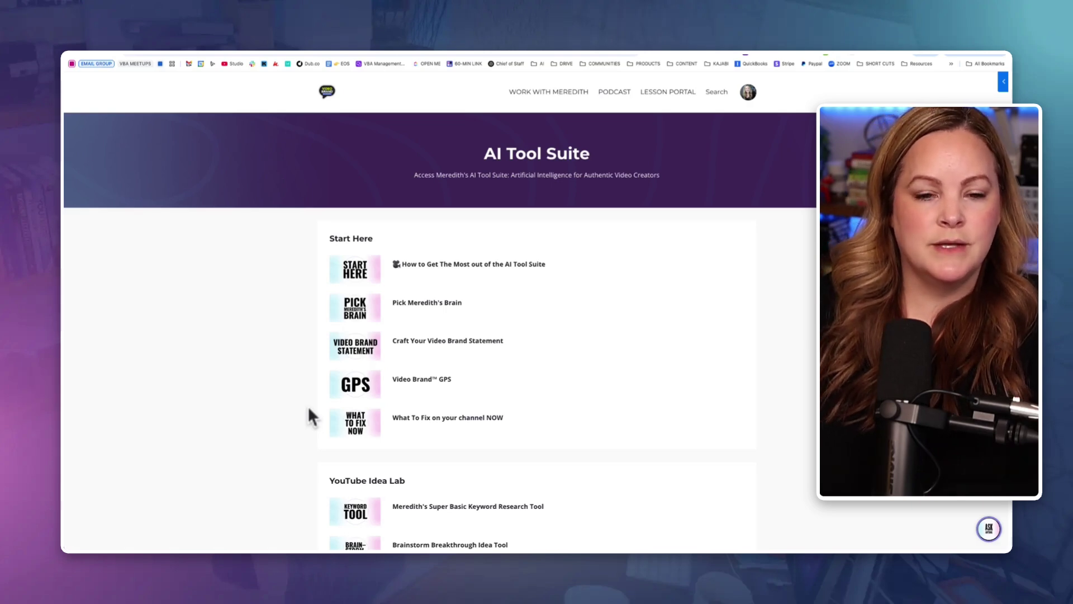
click(235, 268)
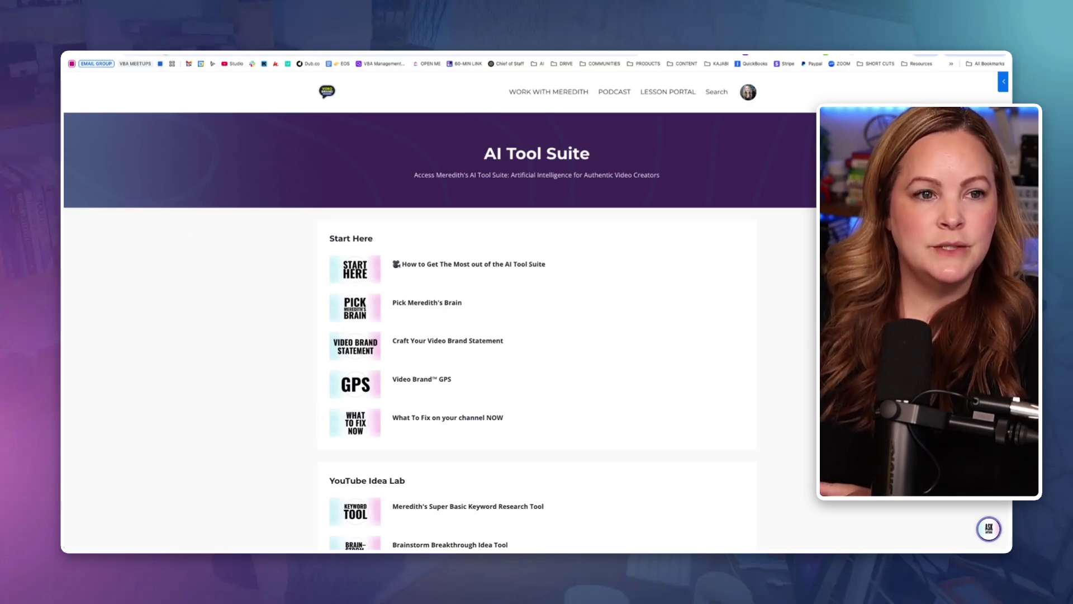
click(162, 54)
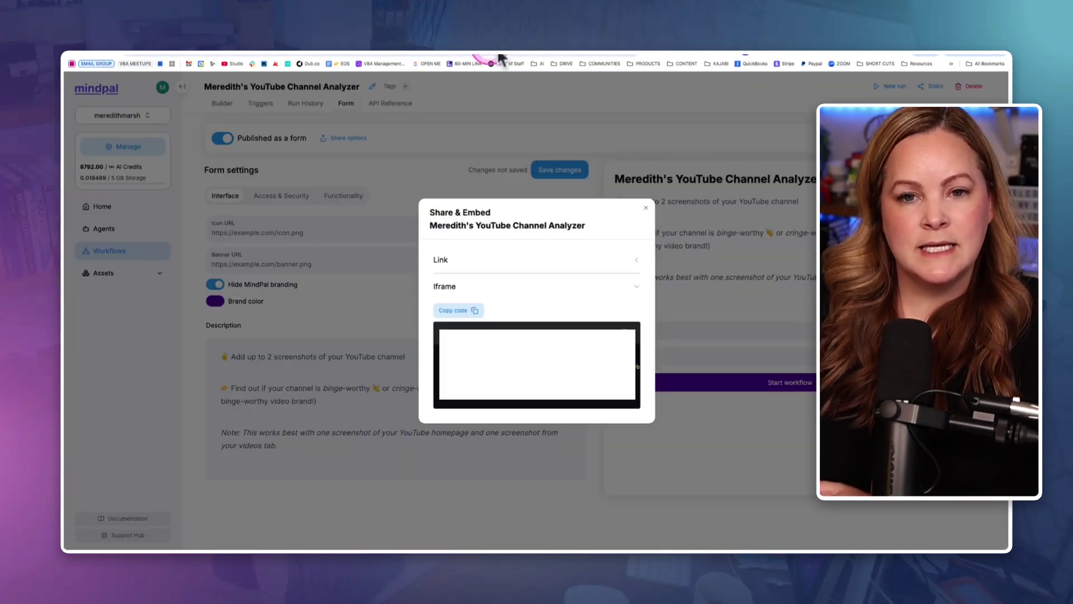
click(570, 55)
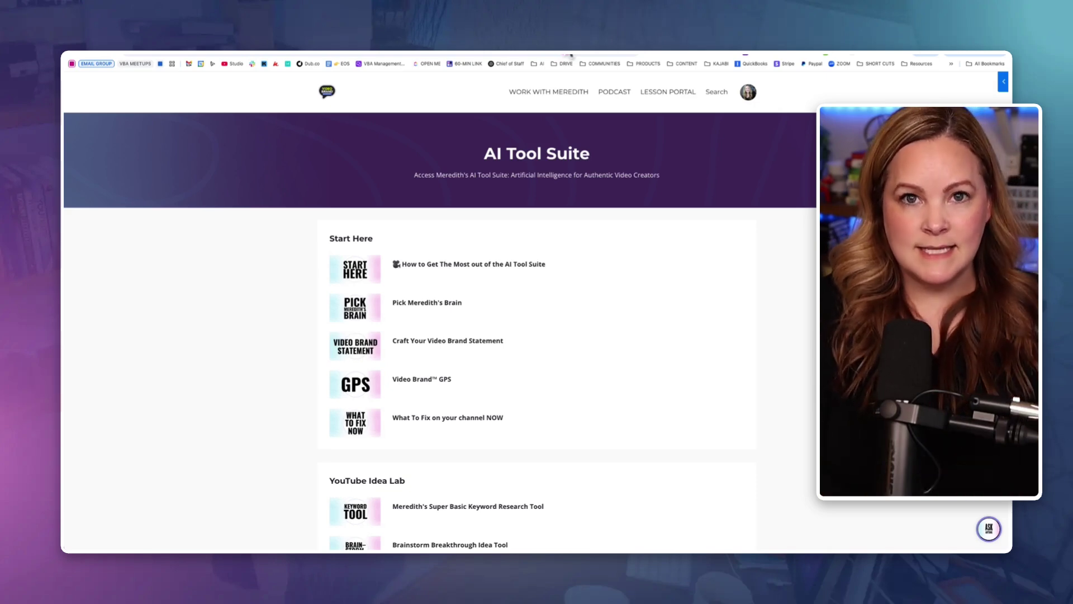
- Scan the AI Tool Suite's Start Here tools again, then return to MindPal's Share & Embed window
scroll(284, 337, down, 5)
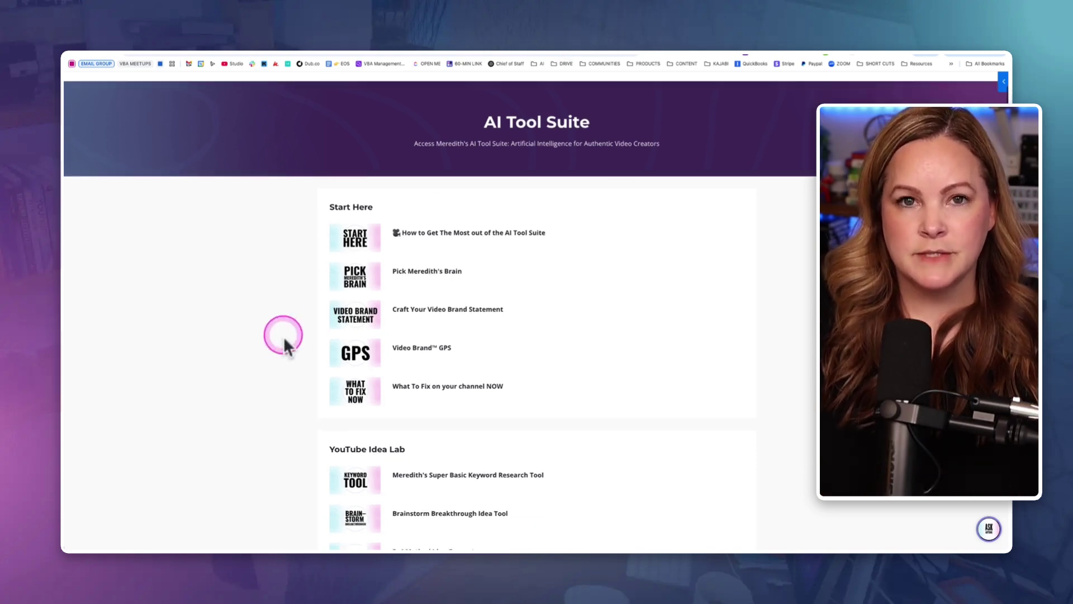
scroll(283, 336, down, 2)
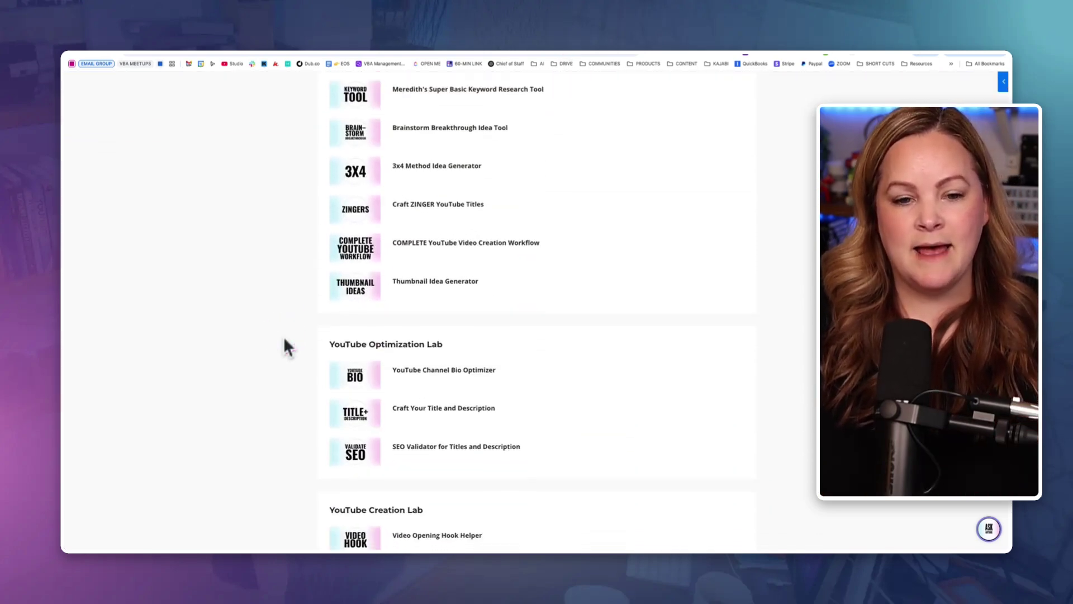
scroll(283, 337, up, 8)
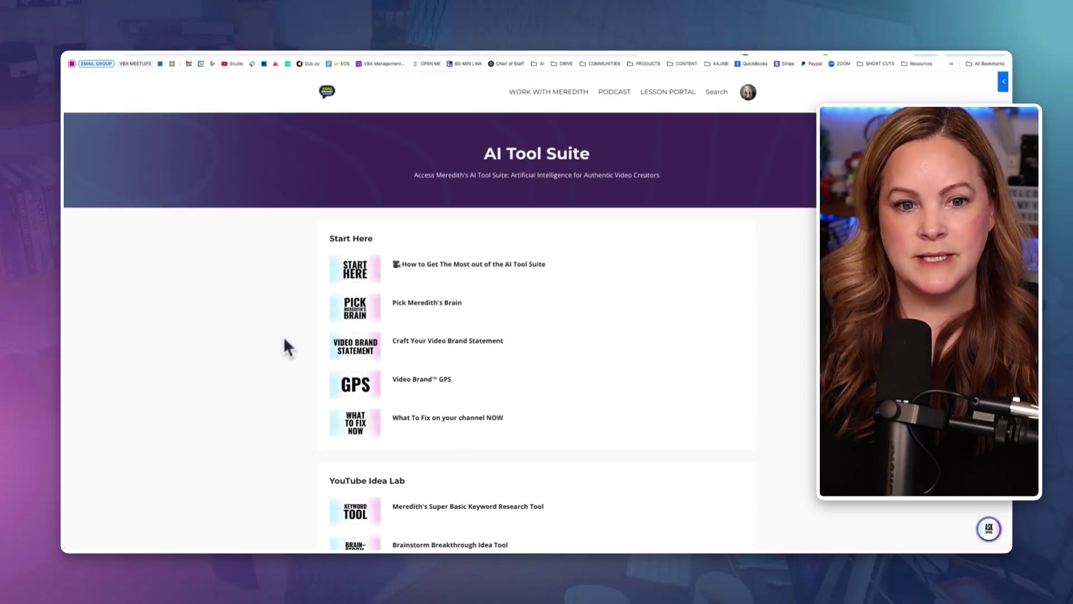
click(242, 84)
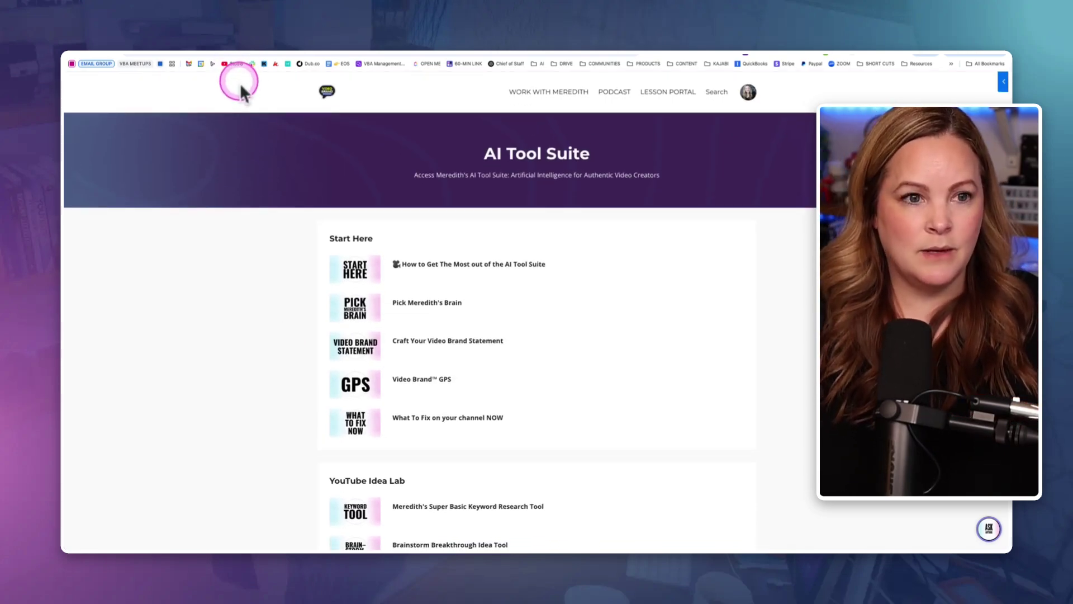
click(165, 55)
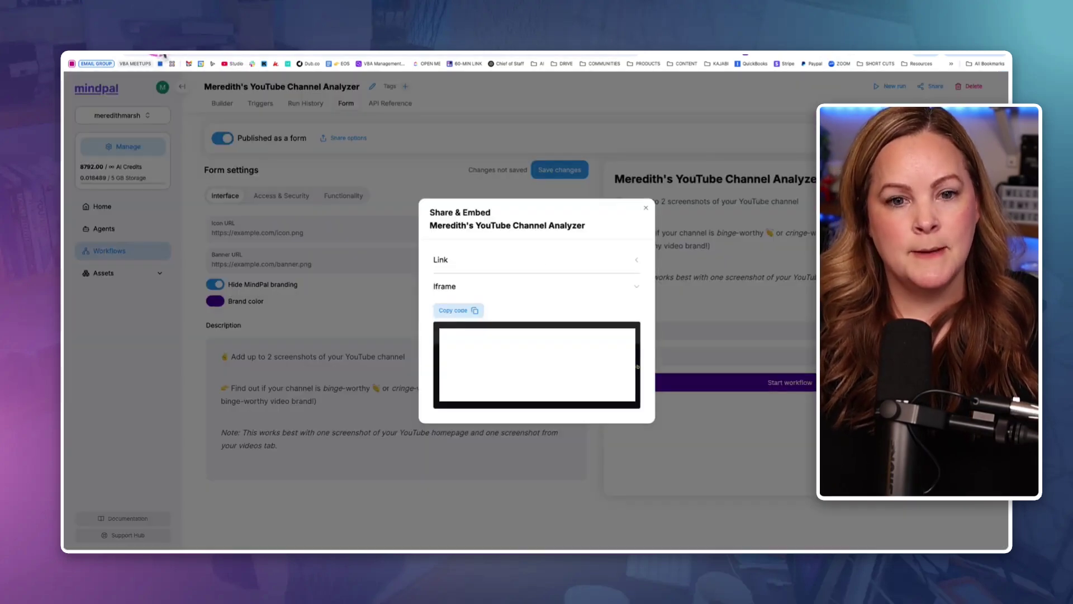
- Close the Share & Embed window and return to the workflow builder canvas
click(647, 207)
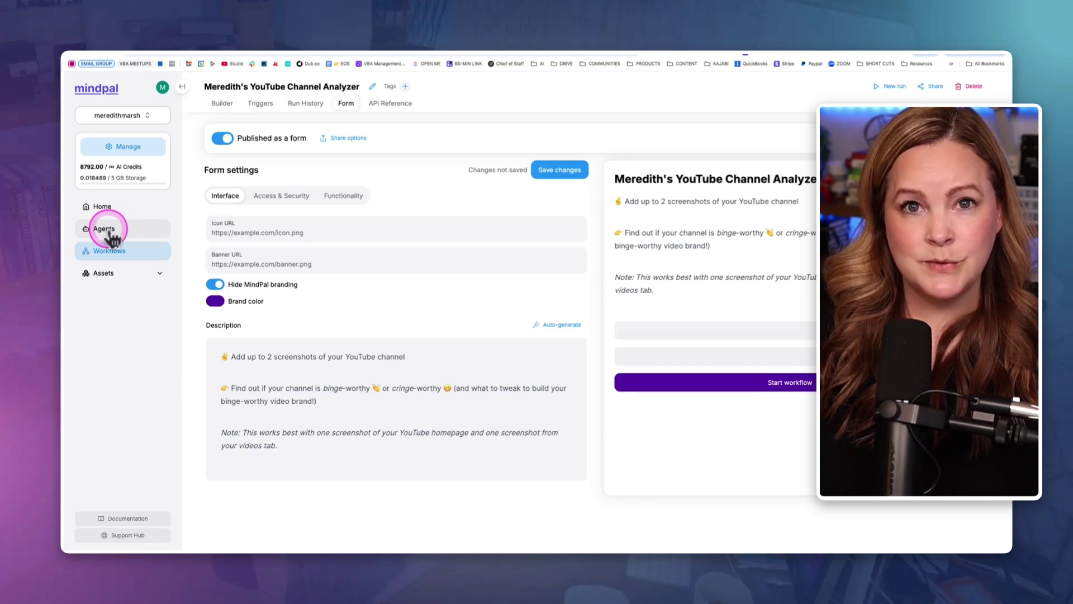
click(109, 247)
scroll(352, 293, down, 2)
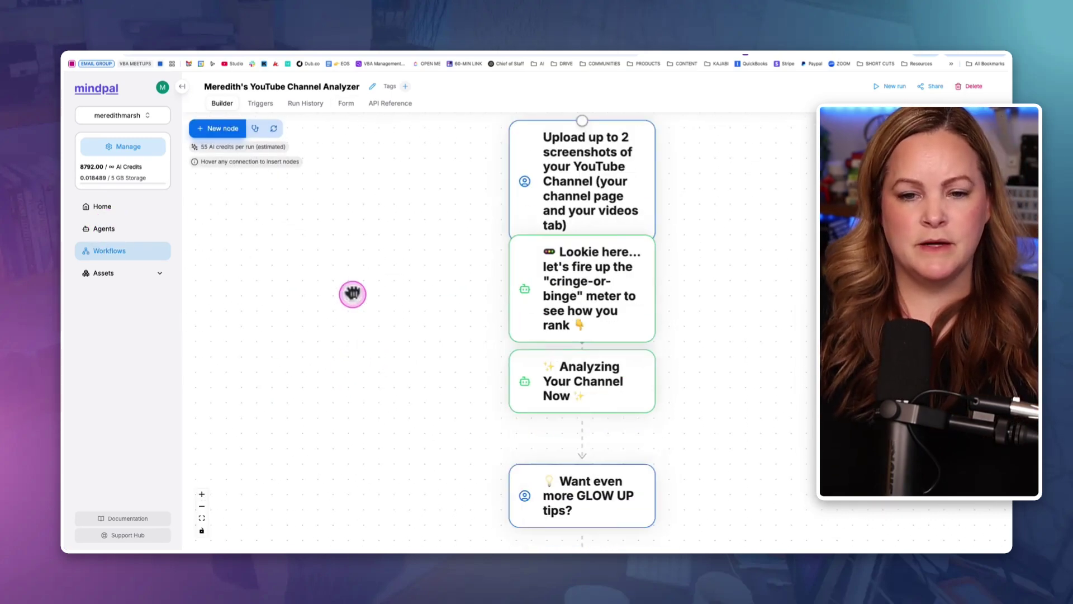
scroll(353, 293, down, 1)
- Rearrange the Lookie here and Analyzing Your Channel Now nodes side by side
drag(559, 254, 442, 277)
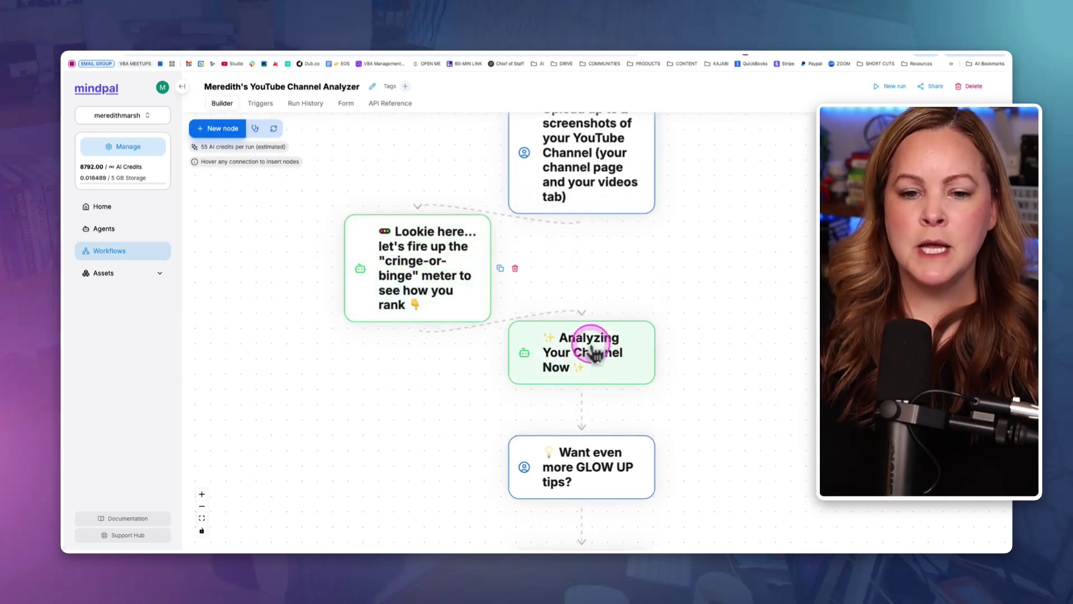
drag(594, 354, 670, 381)
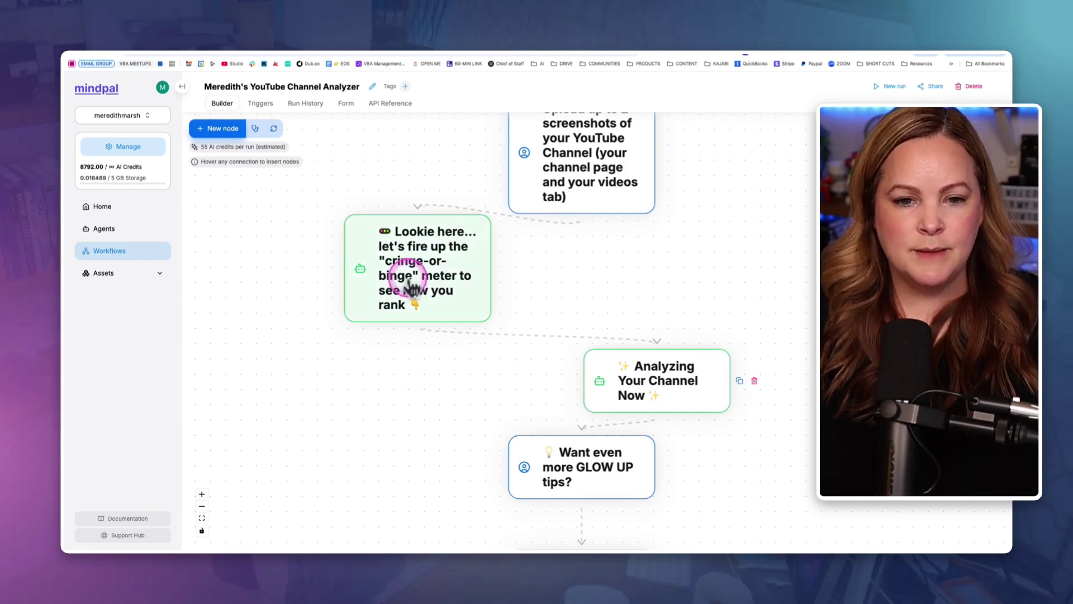
drag(411, 290, 447, 315)
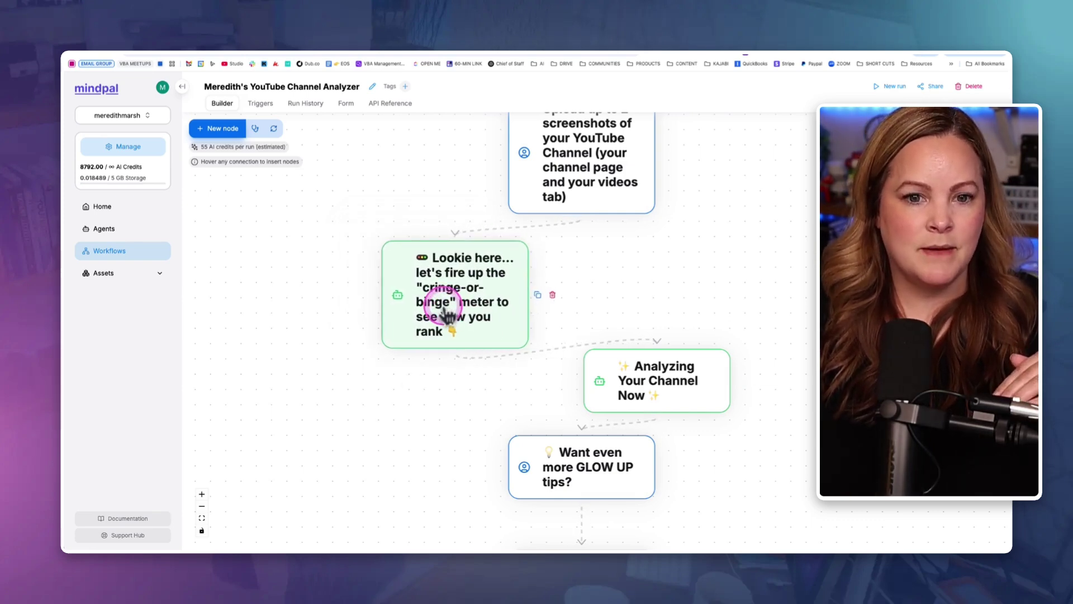
scroll(447, 316, down, 2)
click(423, 392)
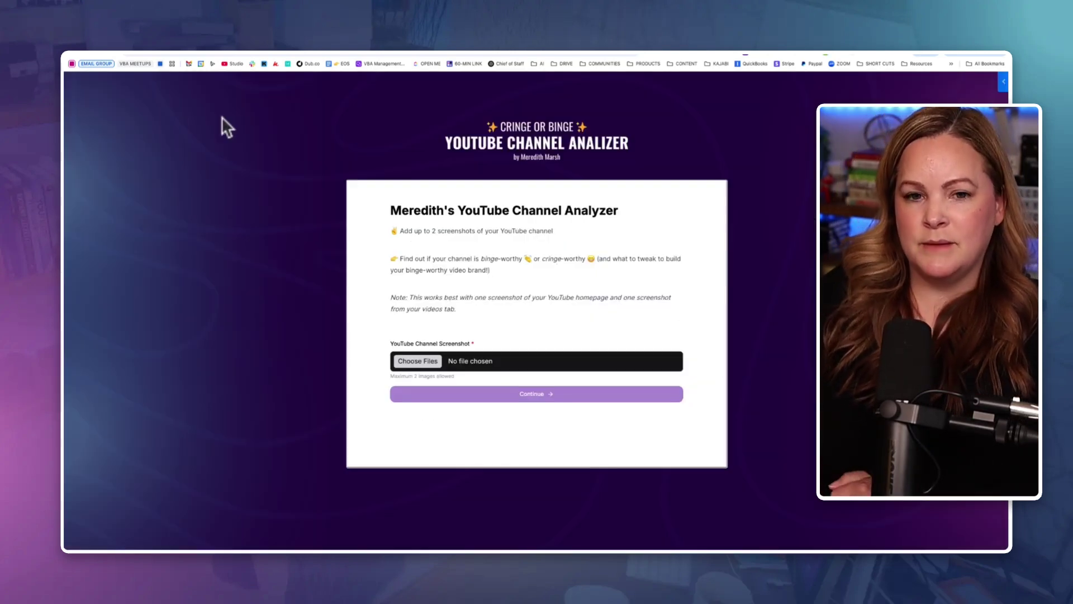
- Show the Kajabi landing page's app download links above the embedded analyzer form
click(324, 100)
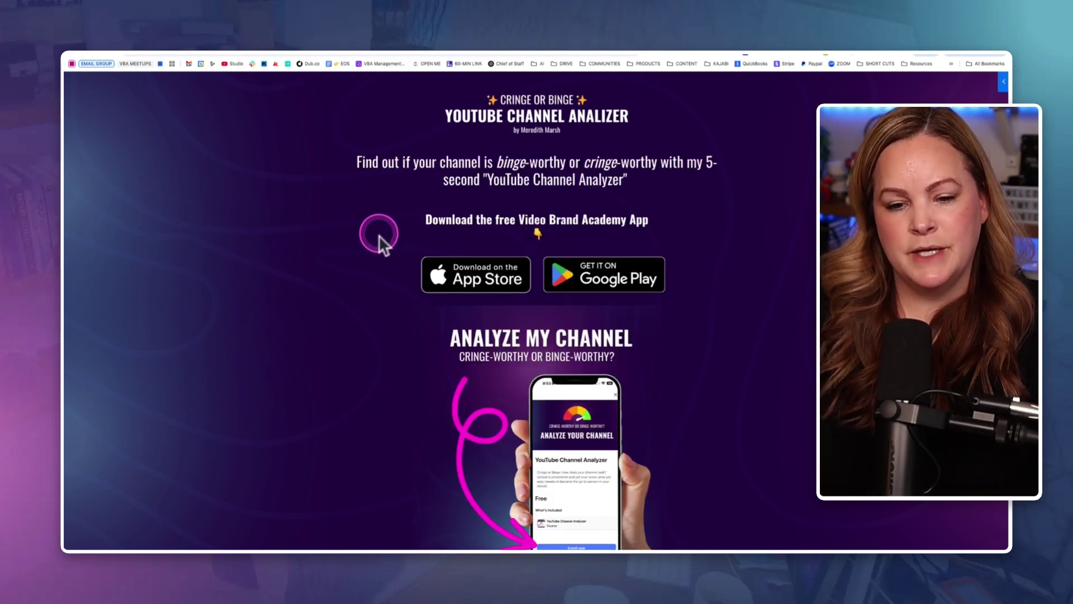
scroll(394, 324, down, 1)
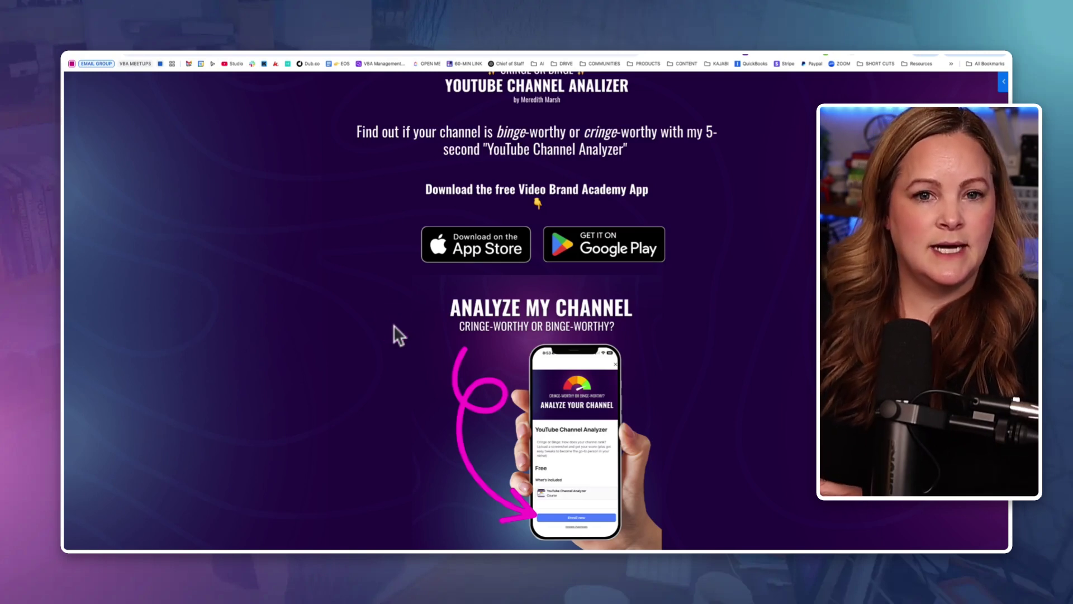
click(528, 263)
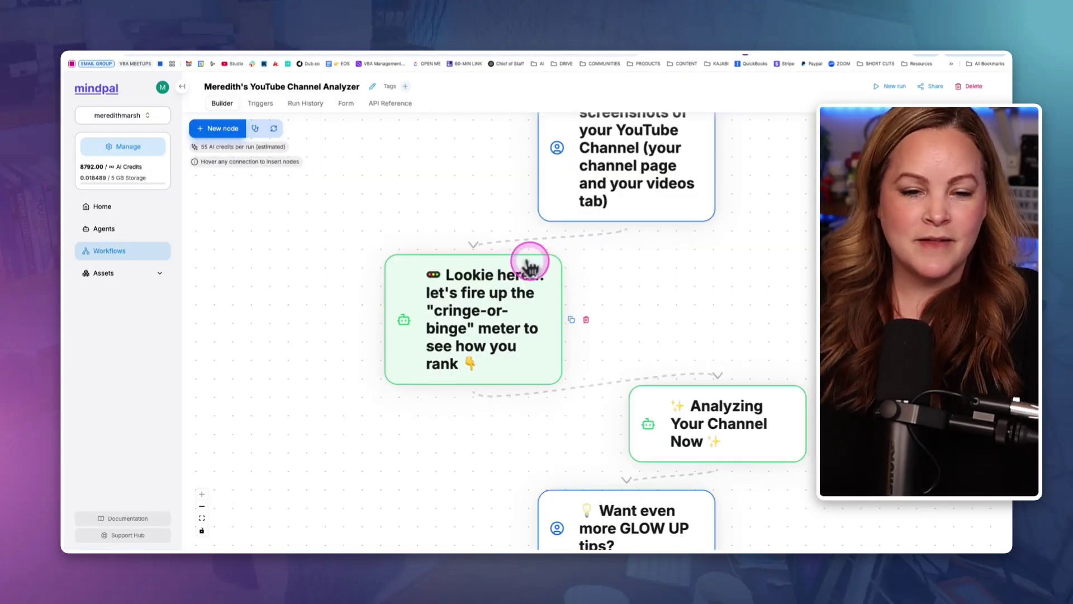